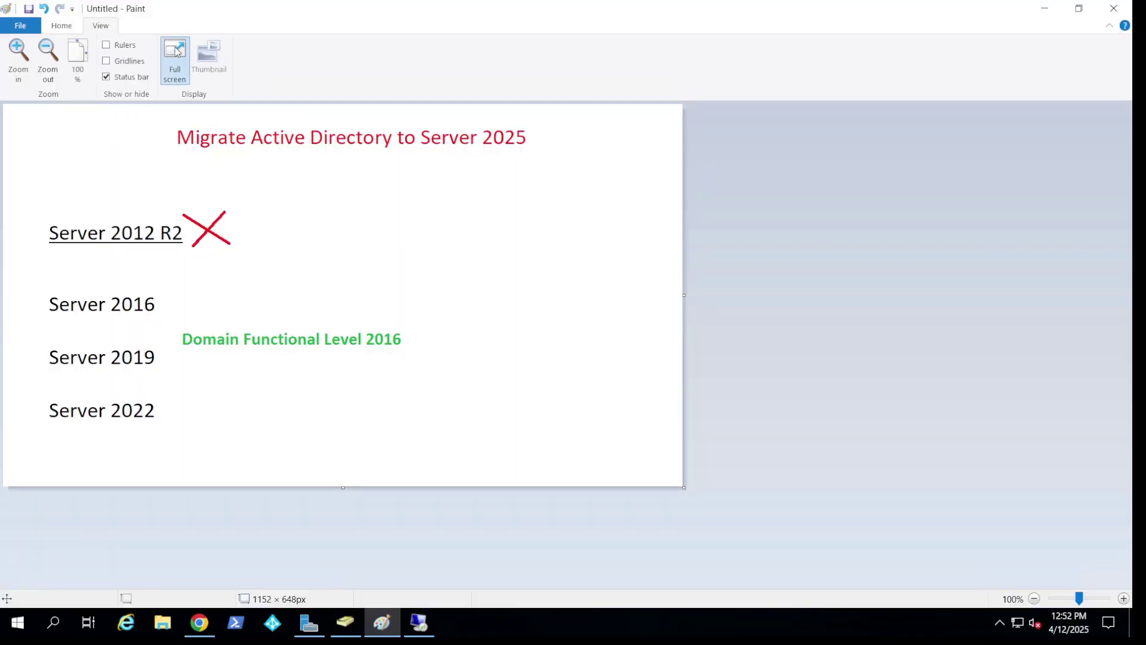
# Show the migration overview slide full screen in Paint.
pyautogui.click(177, 52)
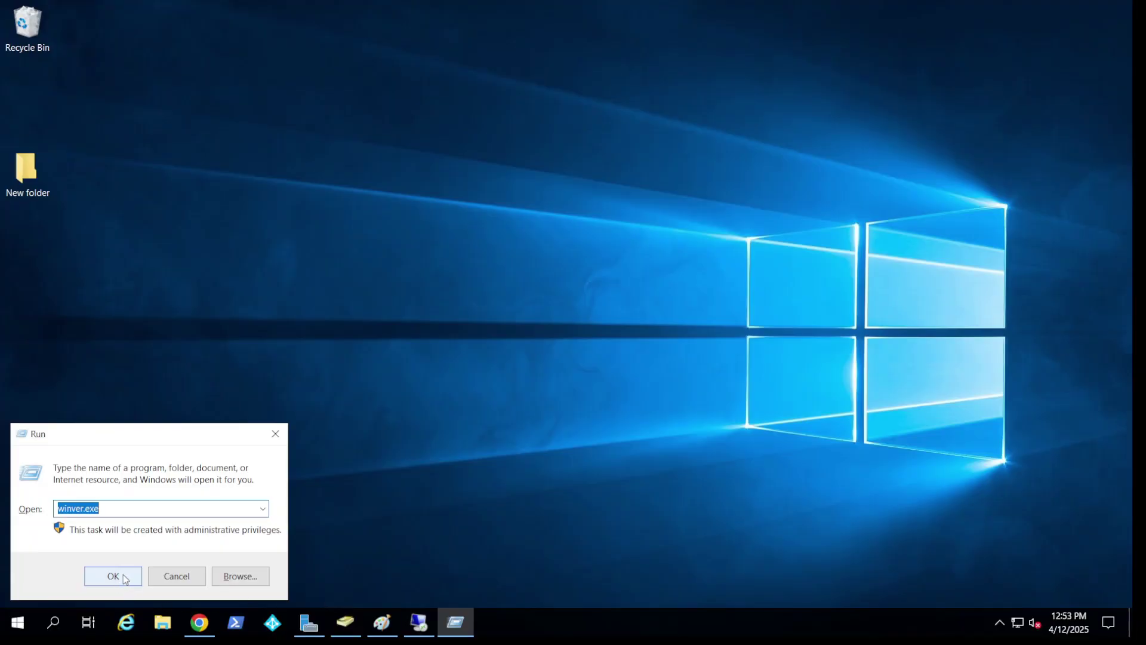
# Check the local Windows version with winver (Windows Server 2019), then return to ADUC.
pyautogui.click(108, 581)
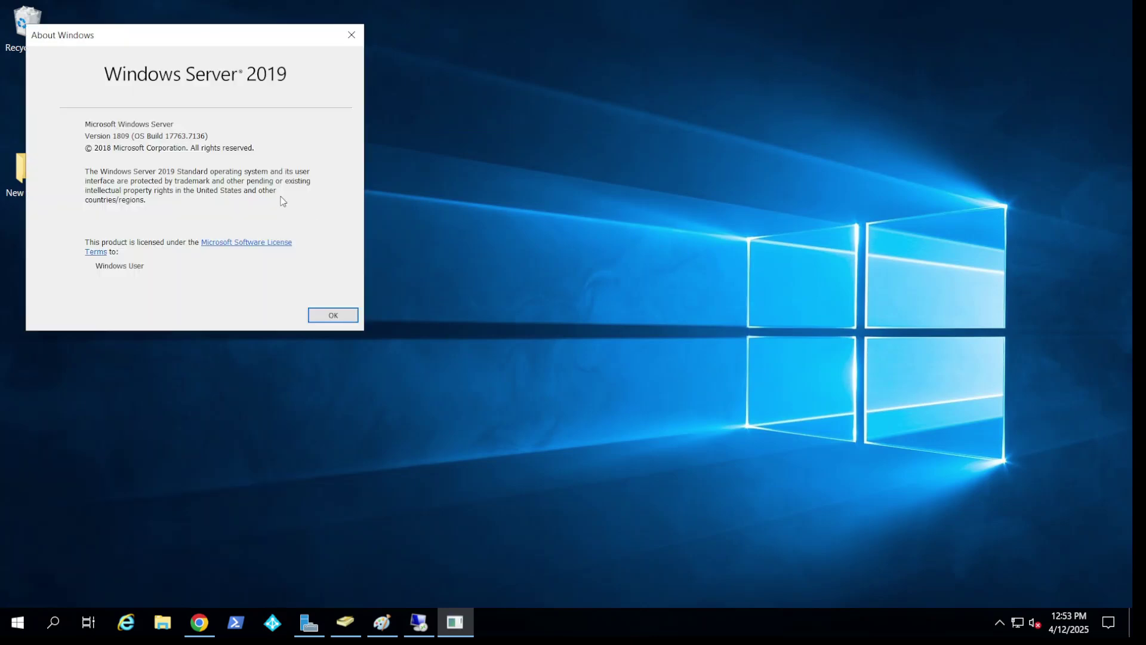
pyautogui.click(332, 316)
pyautogui.click(346, 623)
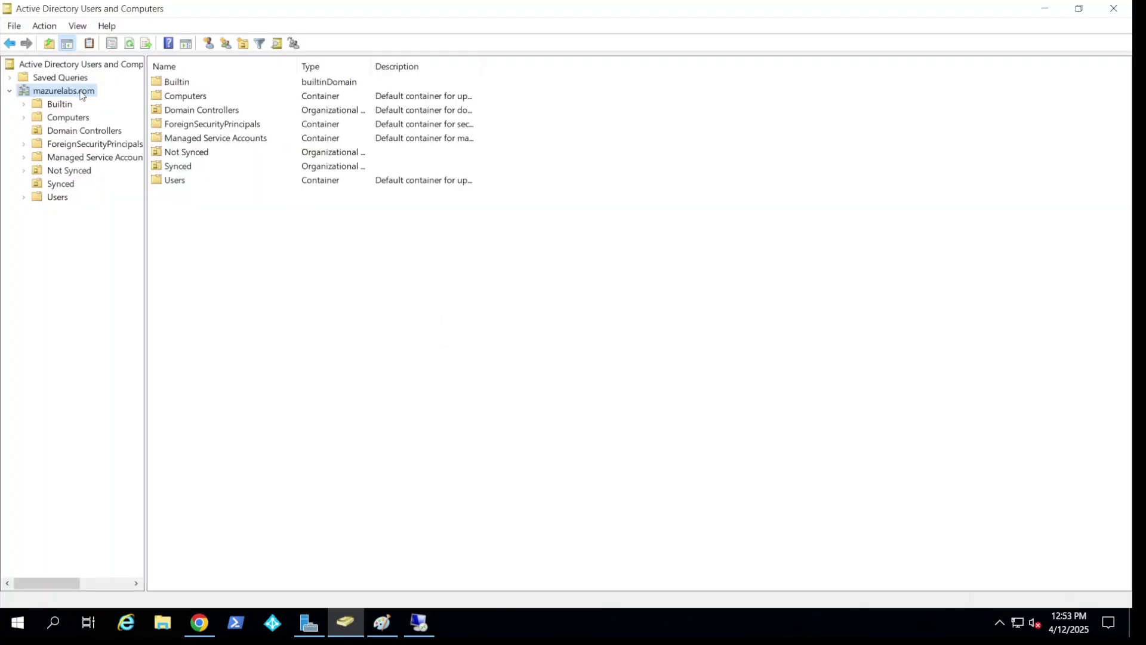
# Raise the mazurelabs.com domain functional level to Windows Server 2016 and minimize ADUC.
pyautogui.rightClick(82, 96)
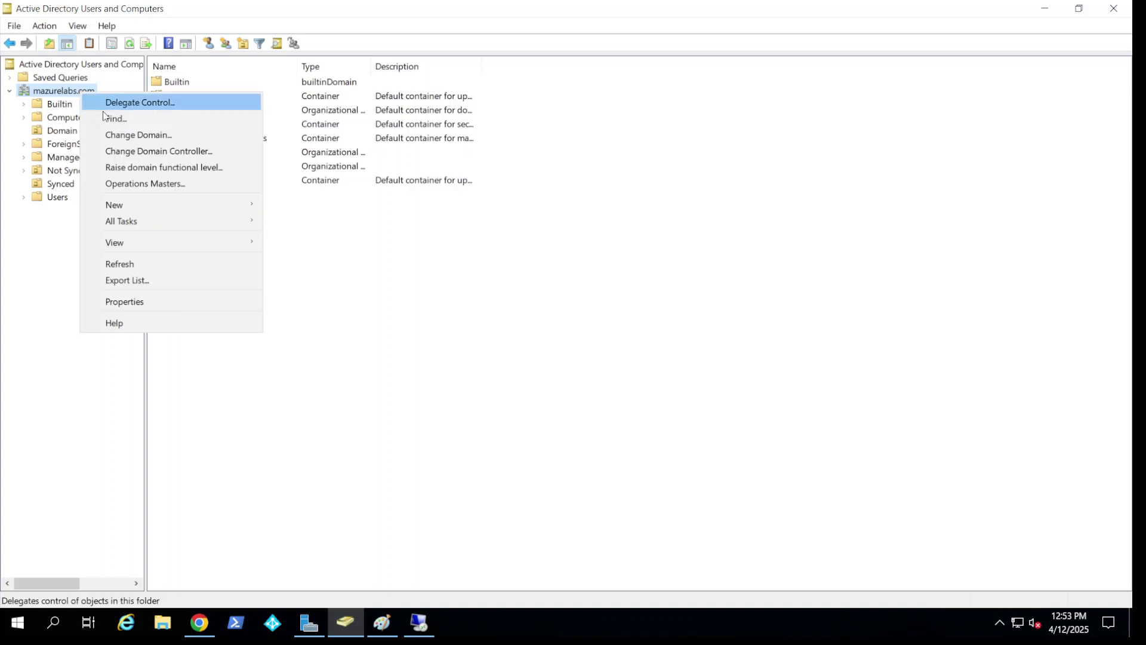
pyautogui.click(170, 167)
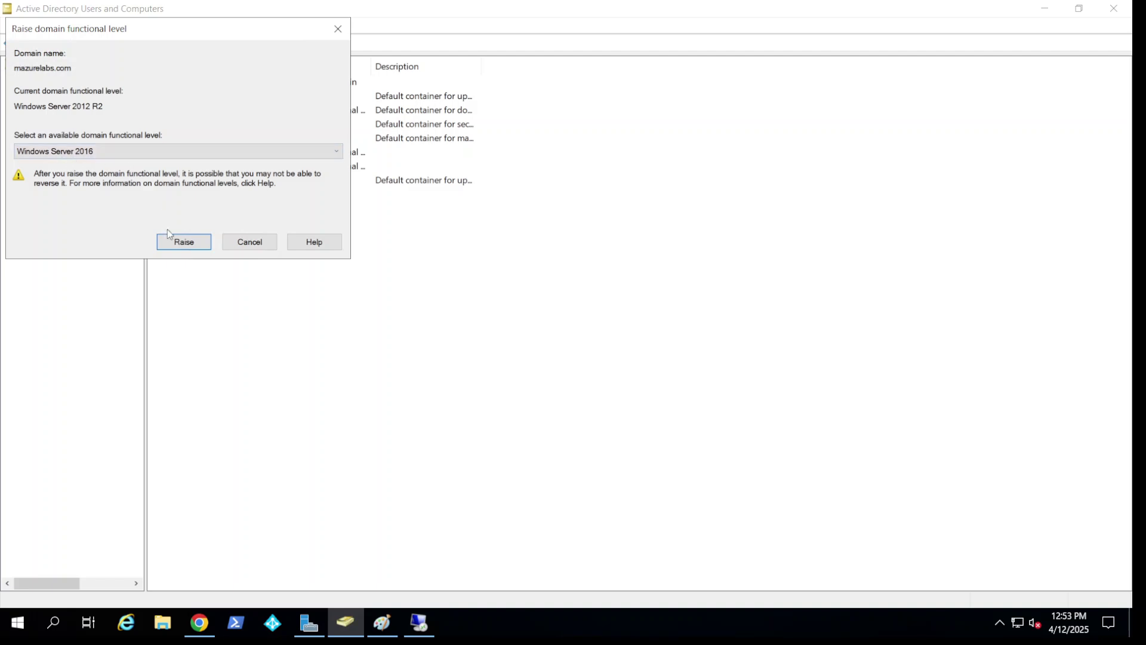
pyautogui.click(186, 243)
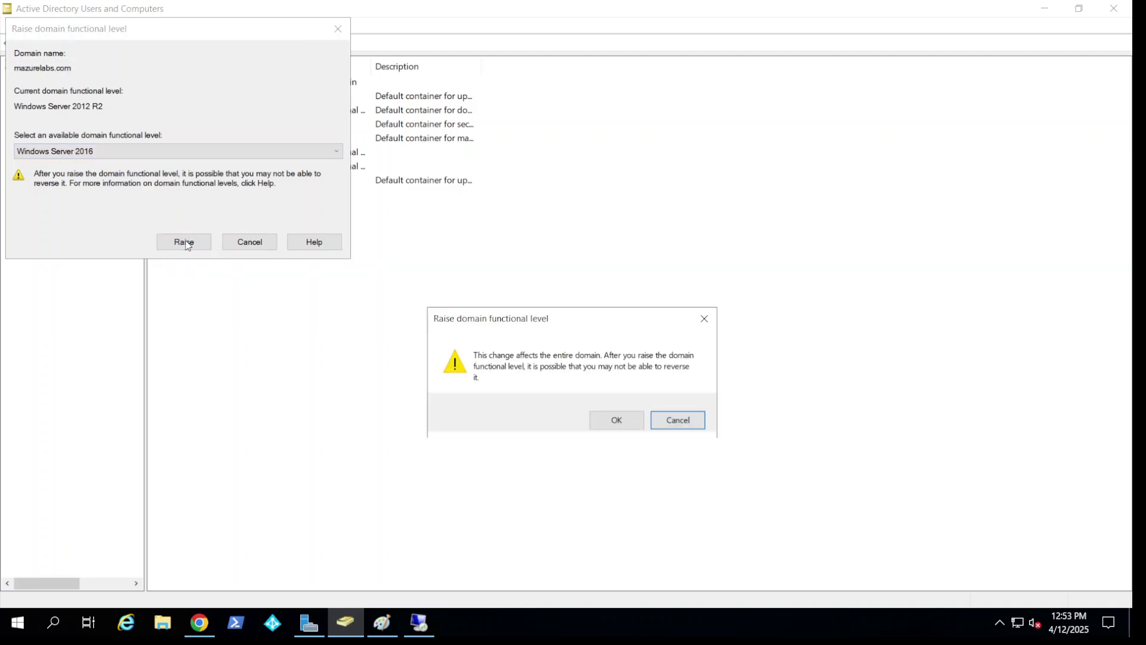
pyautogui.click(632, 421)
pyautogui.click(682, 424)
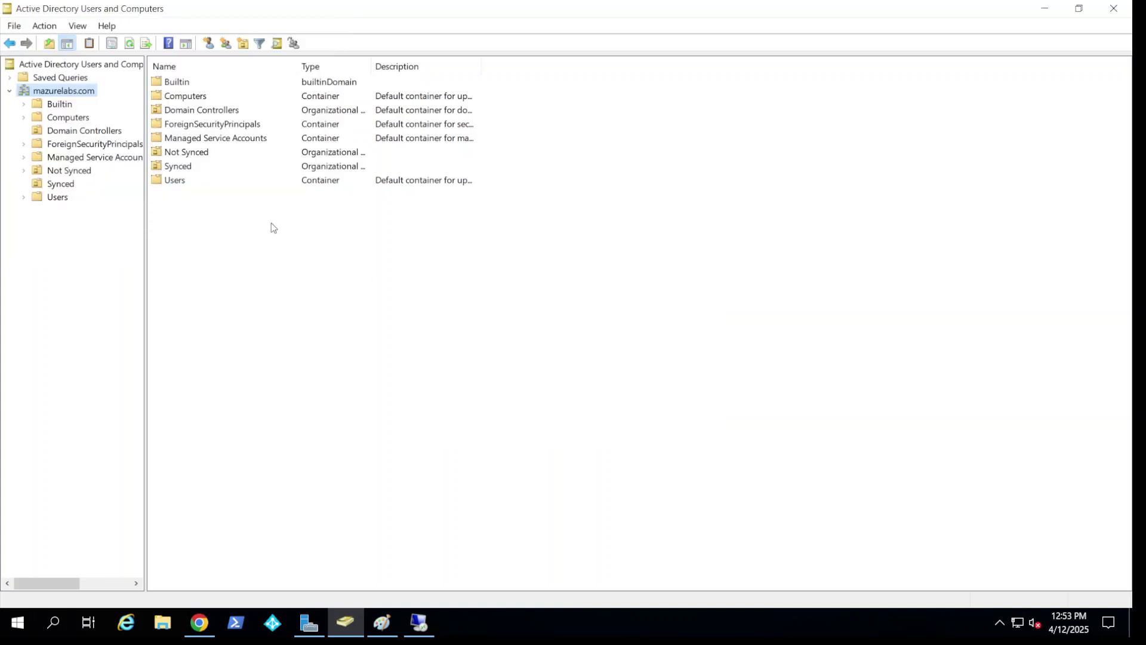
pyautogui.click(1045, 9)
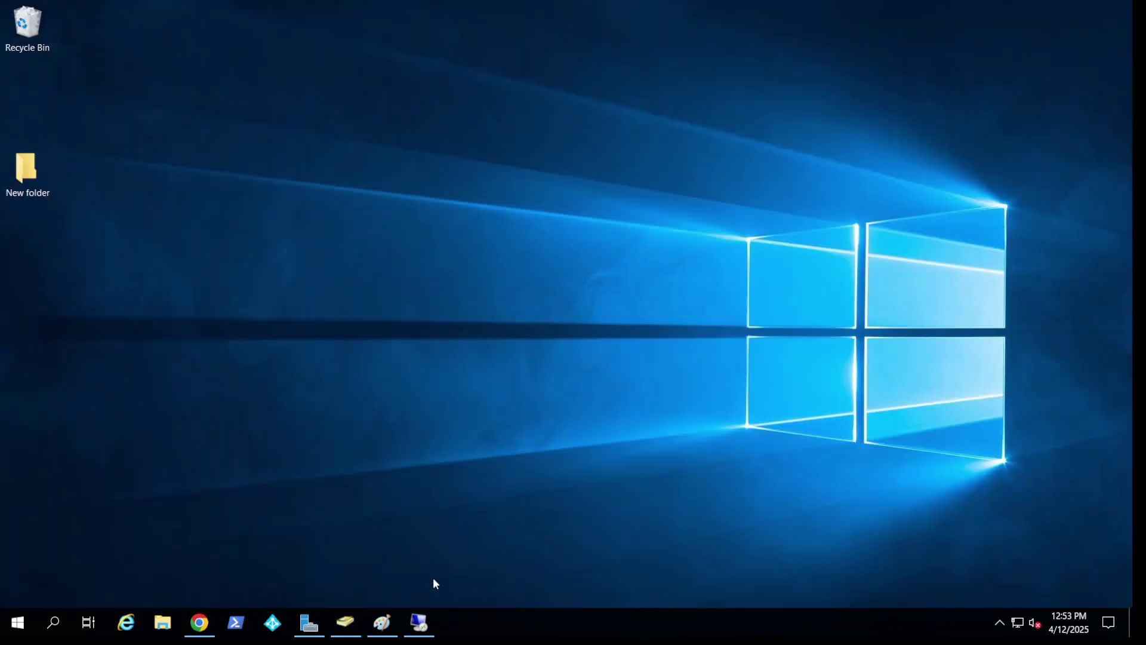
# In the 192.168.1.166 remote session, dismiss the Windows Server 2025 version box and minimize it.
pyautogui.moveTo(422, 632)
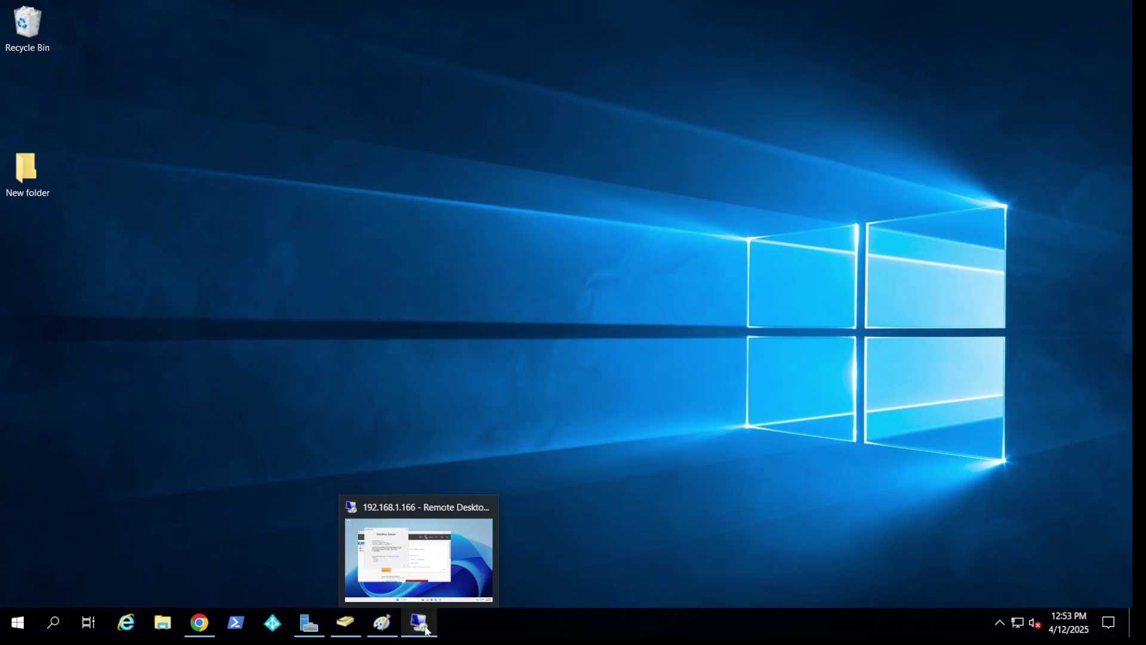
pyautogui.click(420, 624)
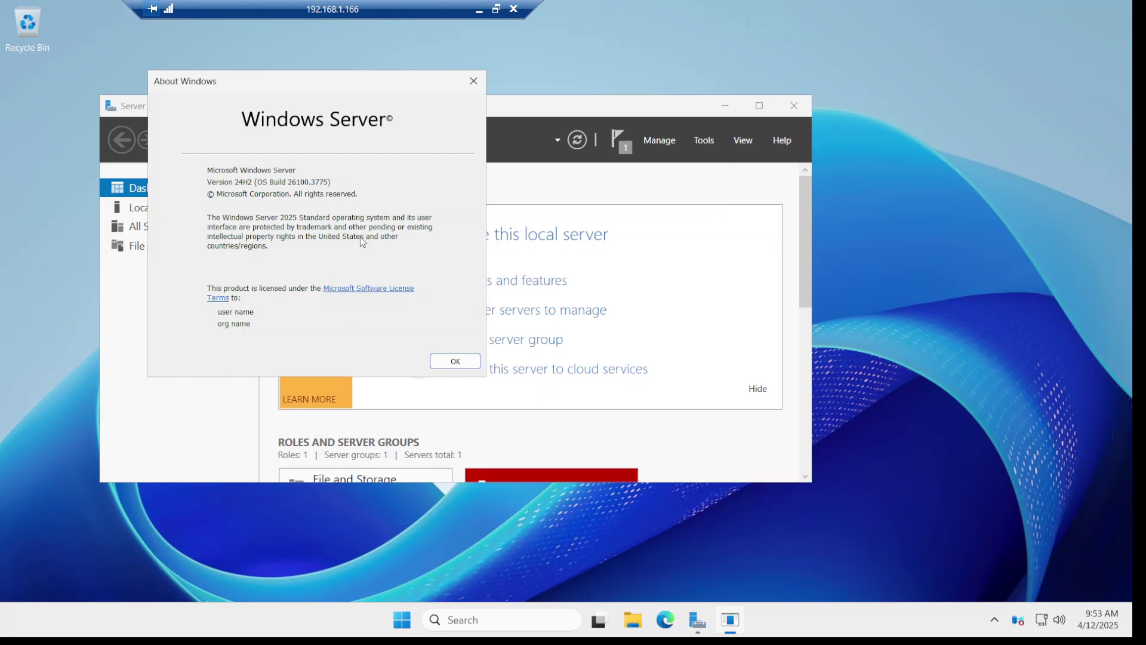
pyautogui.click(455, 361)
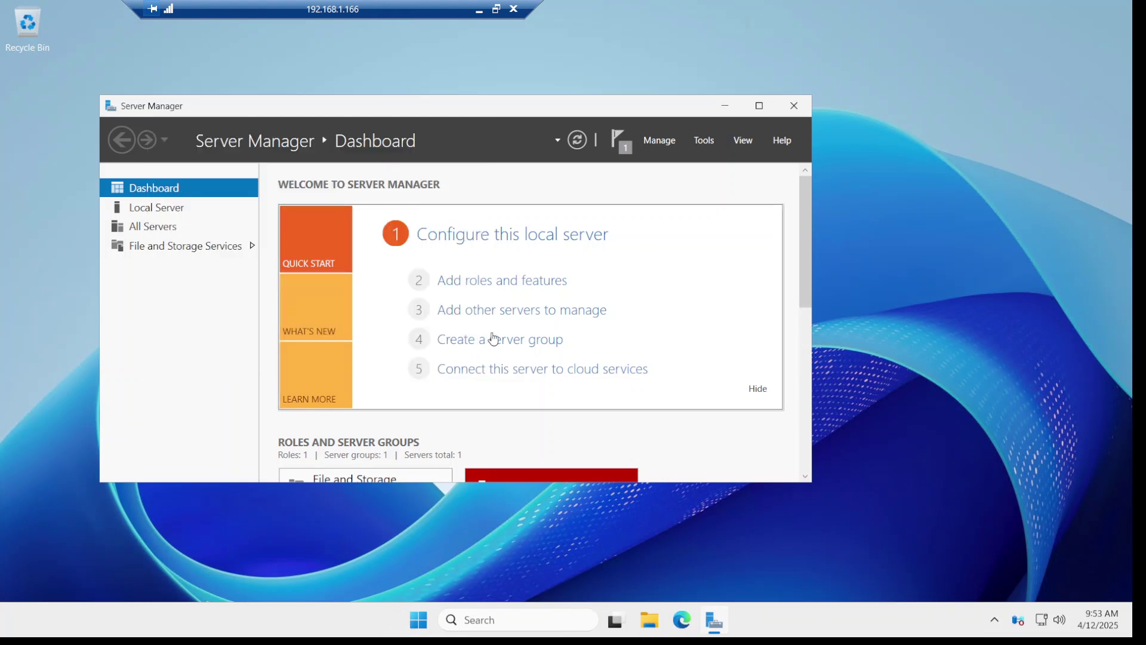
pyautogui.click(479, 9)
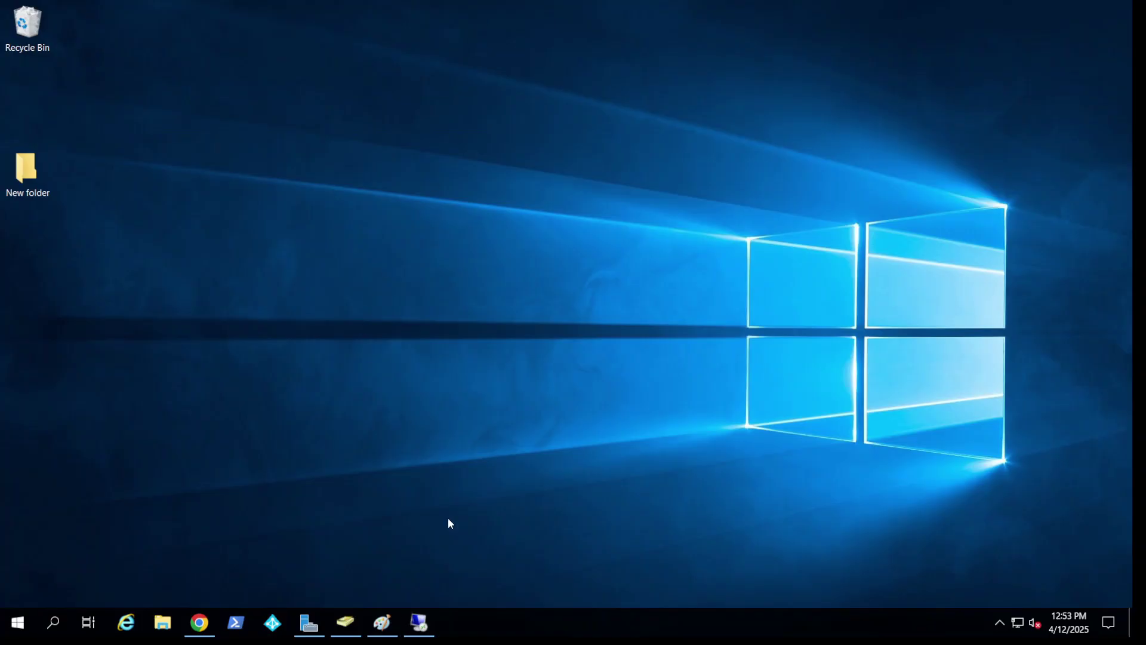
# Review and close DC01's properties under the Domain Controllers container in ADUC.
pyautogui.click(345, 623)
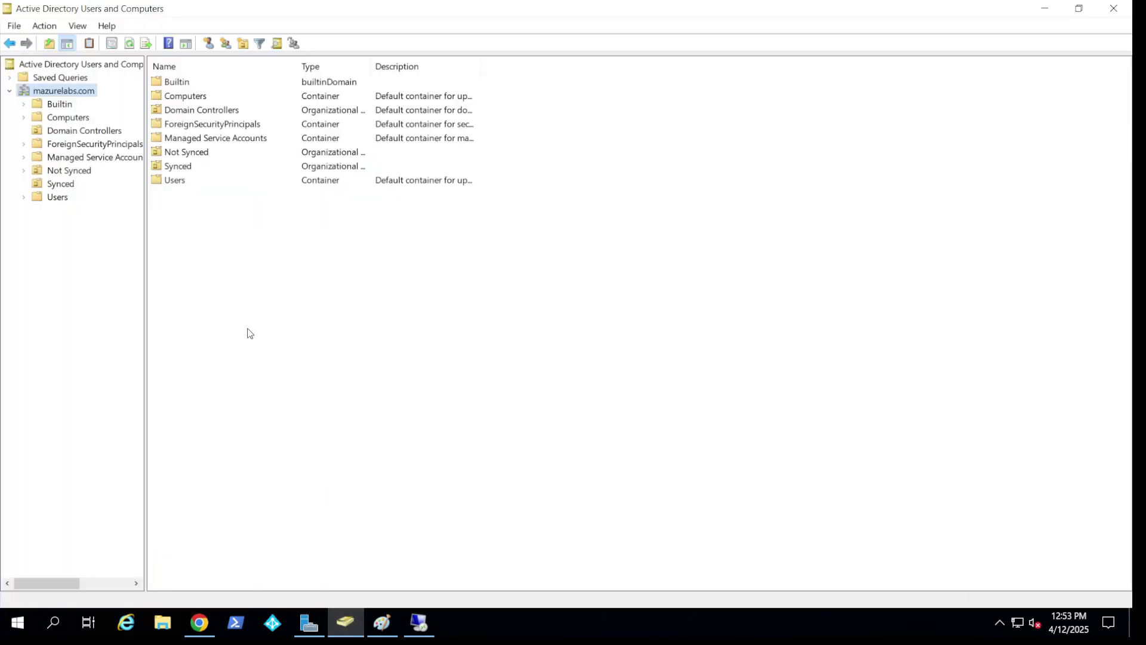
pyautogui.click(85, 132)
pyautogui.doubleClick(250, 85)
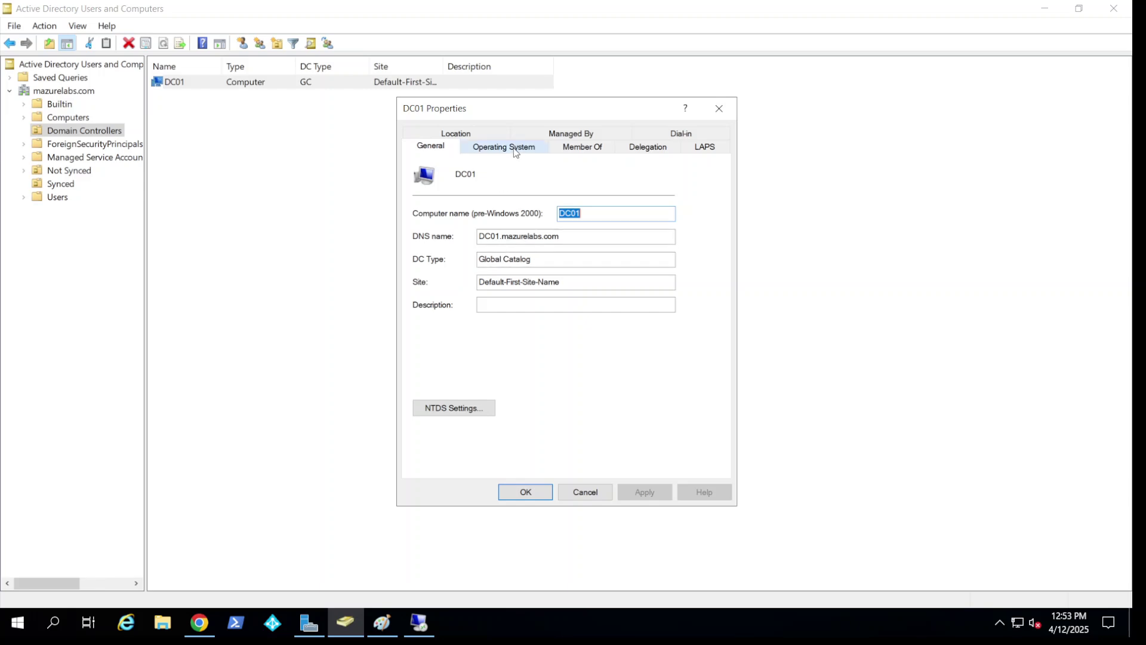
pyautogui.click(590, 490)
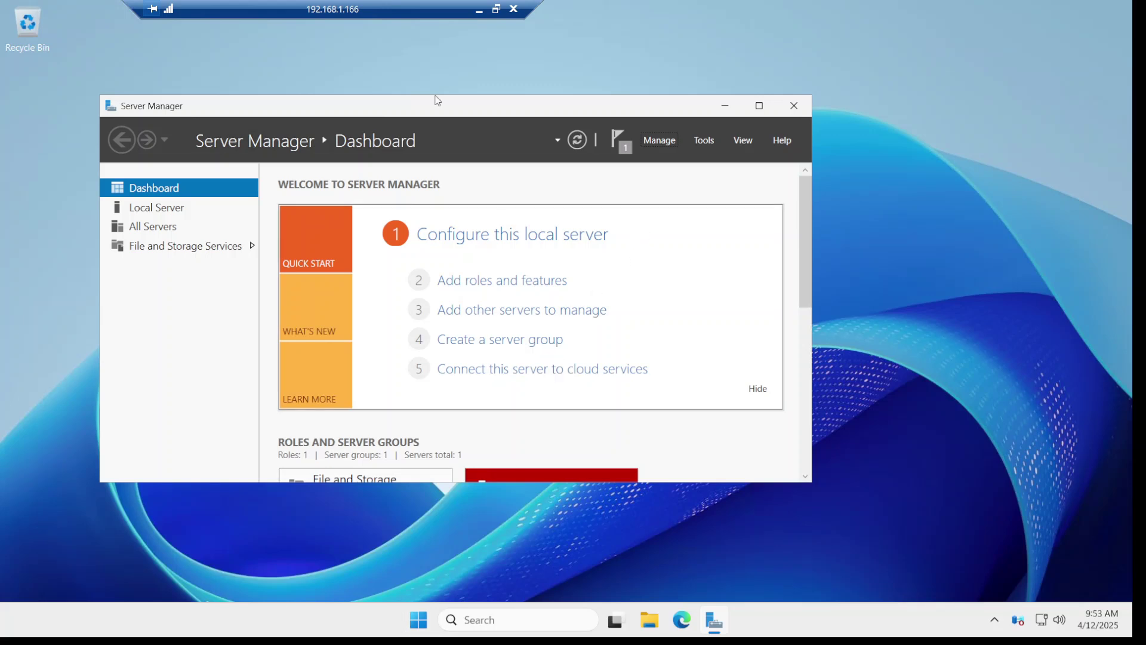
# Start Add Roles and Features with DC-2025.mazurelabs.com as the destination server.
pyautogui.click(660, 141)
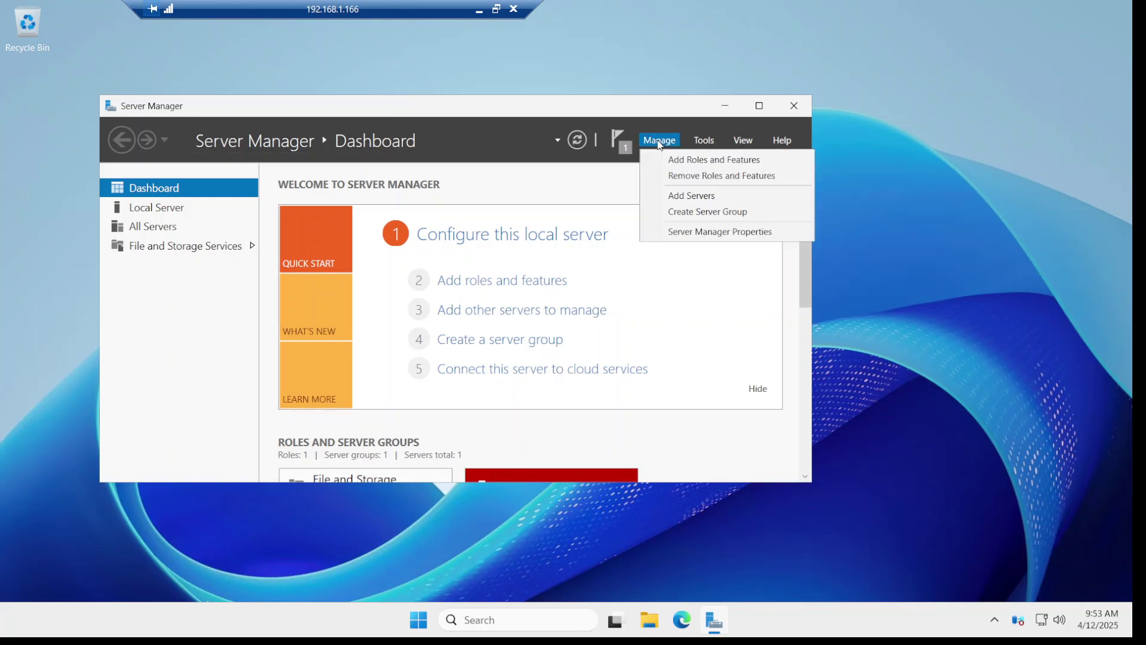
pyautogui.click(693, 159)
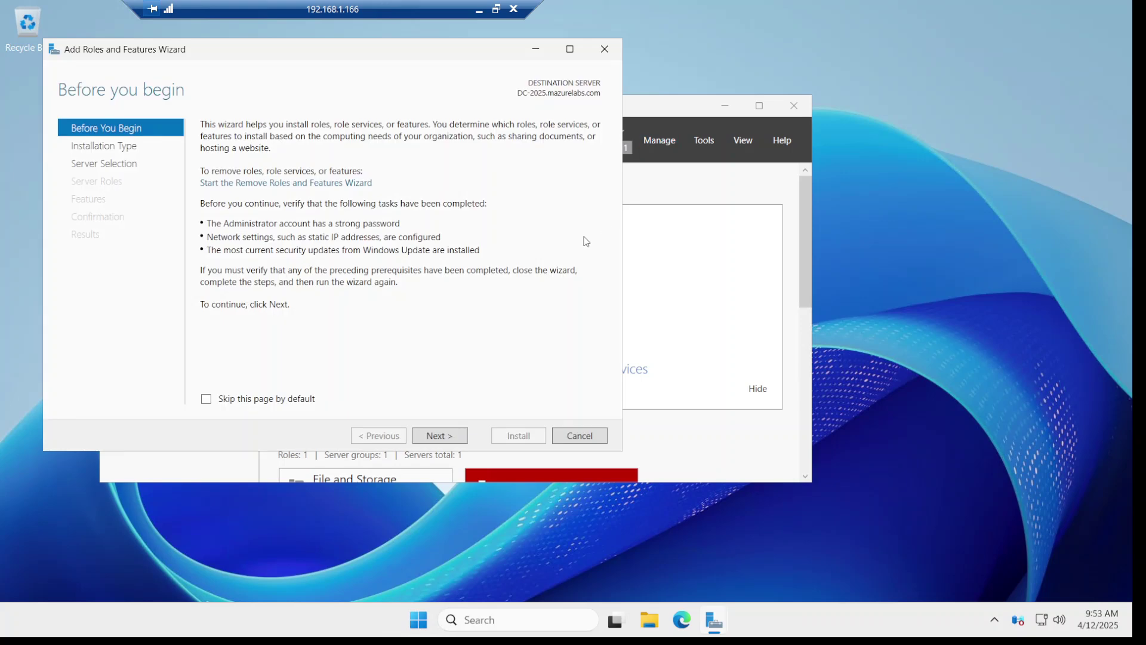
pyautogui.click(447, 439)
pyautogui.click(440, 436)
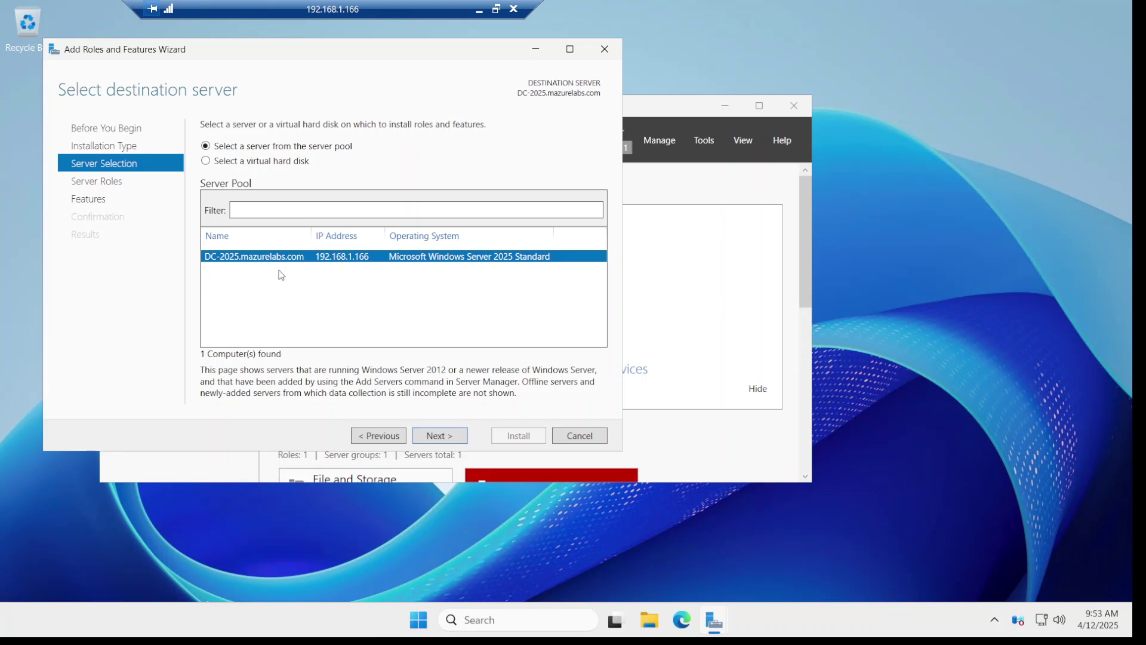
pyautogui.click(445, 436)
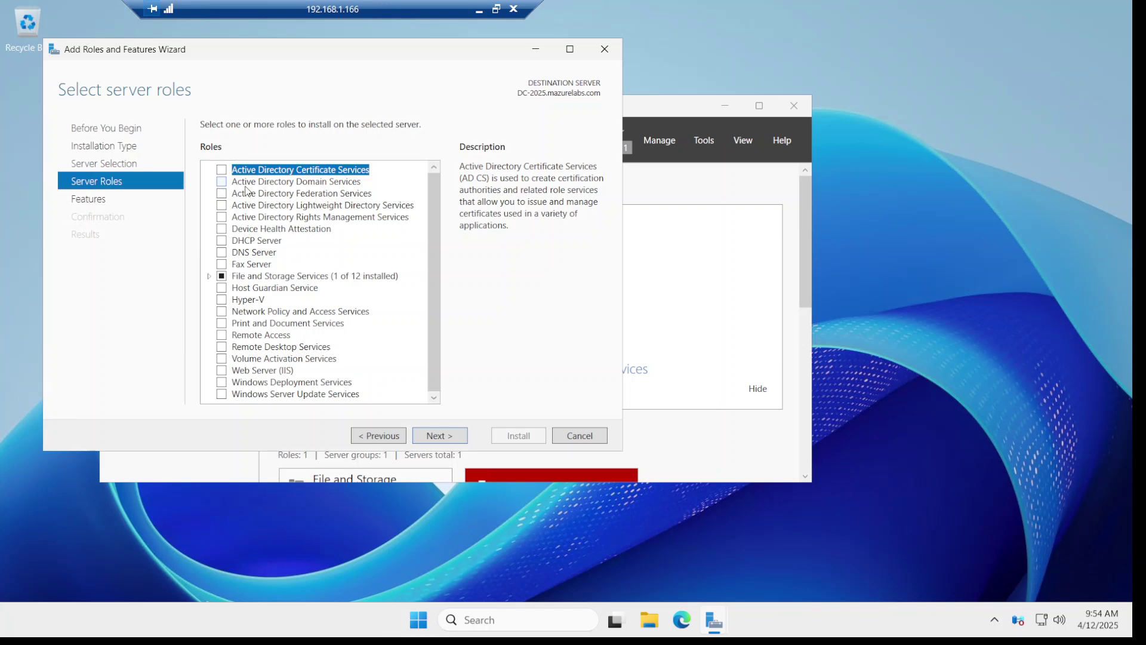
# Install the Active Directory Domain Services role with its management tools, then close the wizard.
pyautogui.click(222, 181)
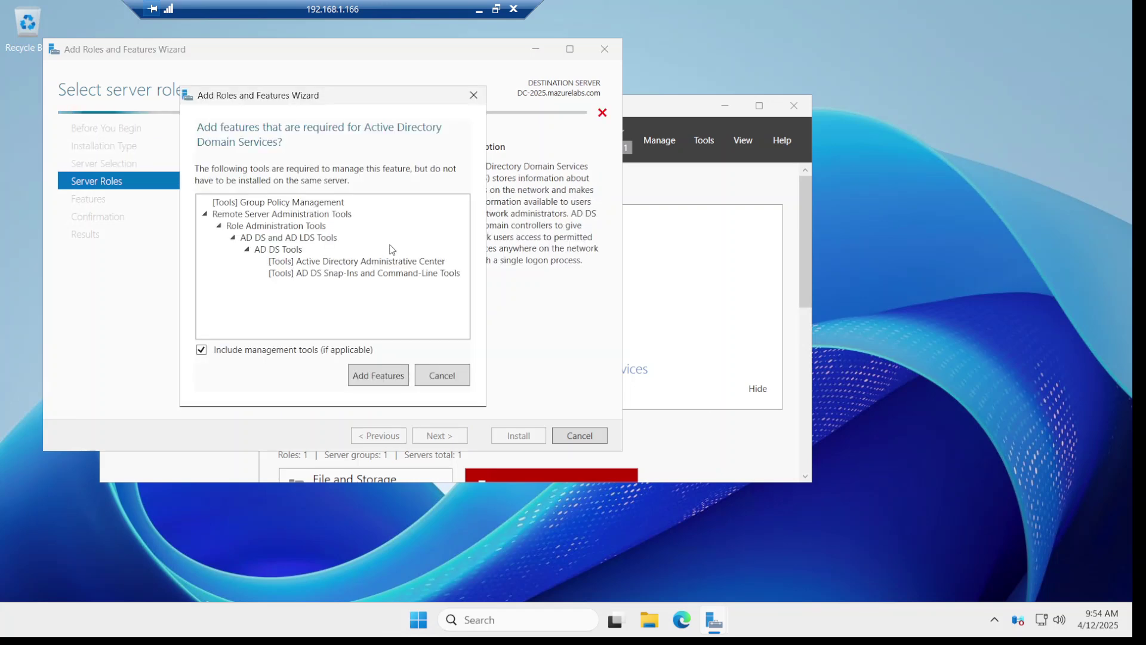
pyautogui.click(377, 374)
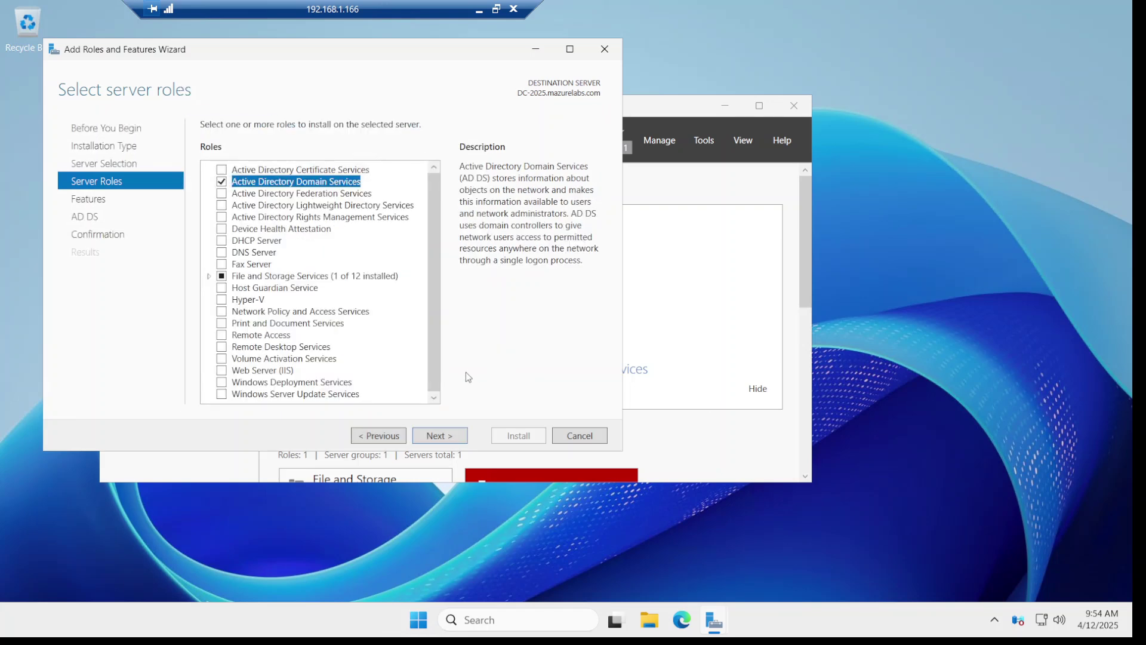
pyautogui.click(448, 436)
pyautogui.click(461, 439)
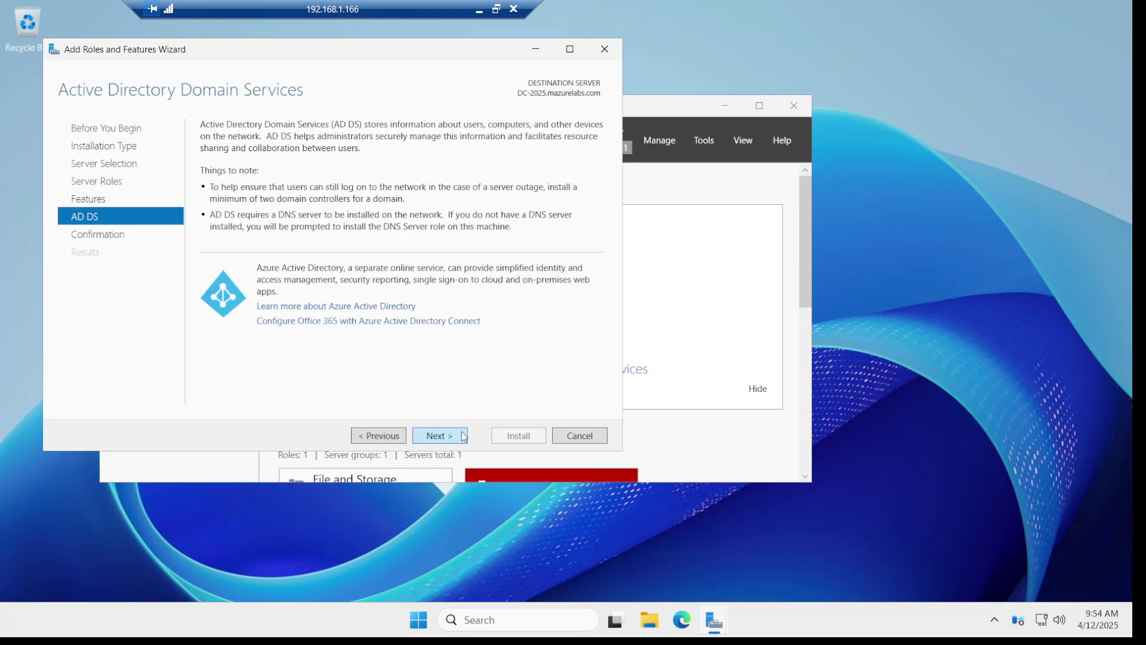
pyautogui.click(465, 440)
pyautogui.click(518, 436)
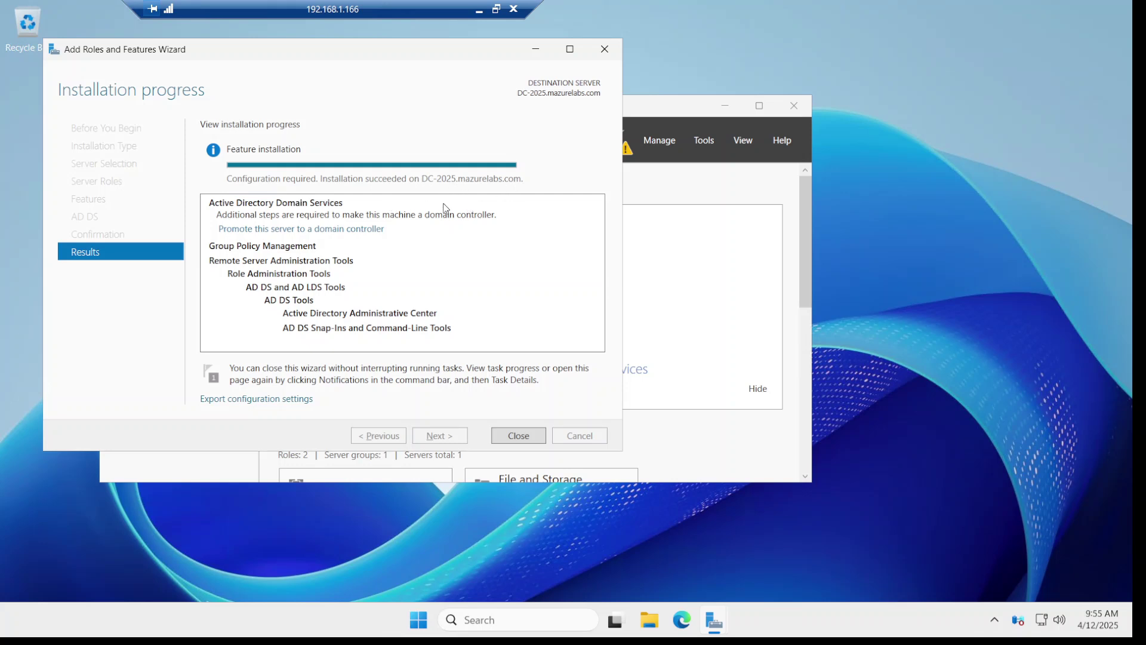
pyautogui.click(518, 436)
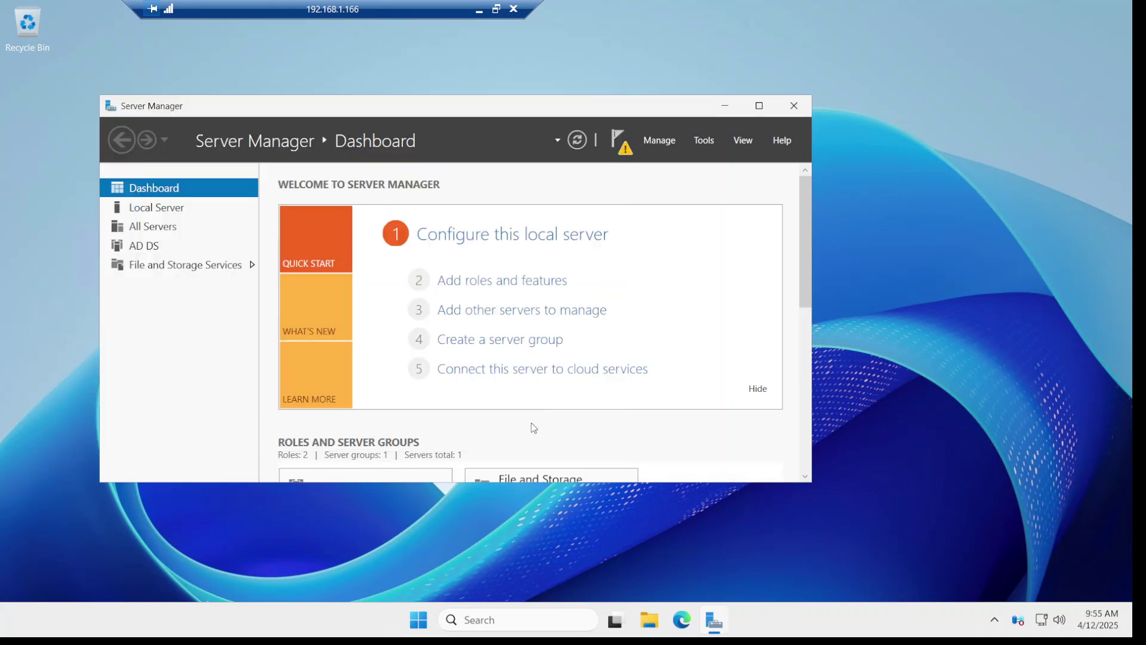
# List the three user accounts in the Synced OU, then return to the DC-2025 session.
pyautogui.click(478, 12)
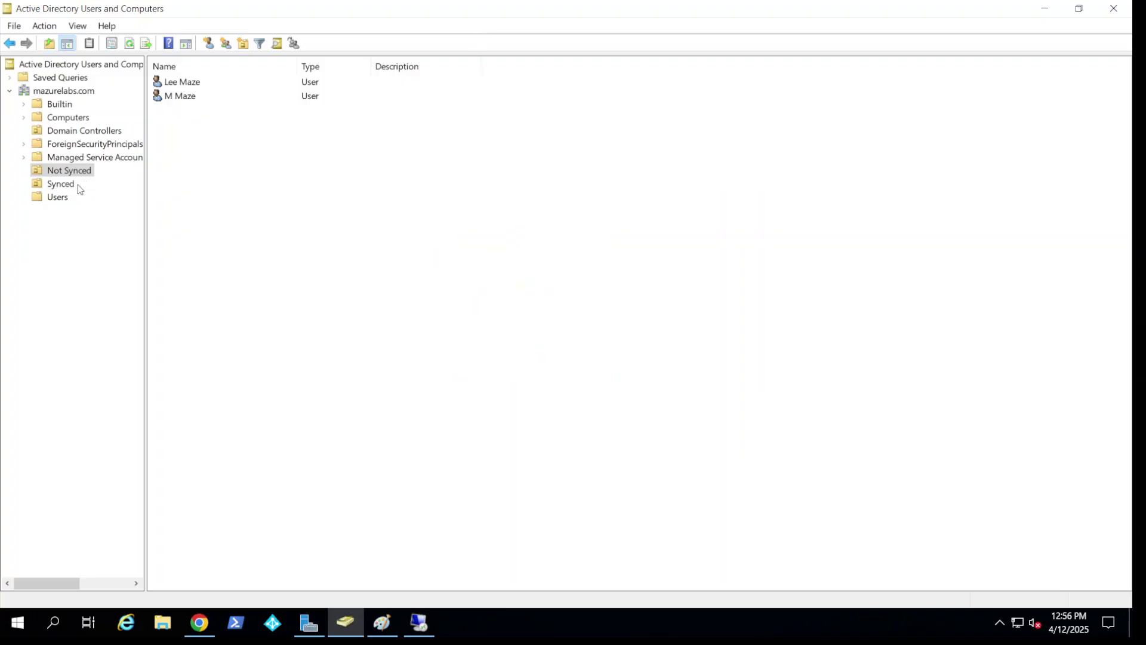
pyautogui.click(67, 187)
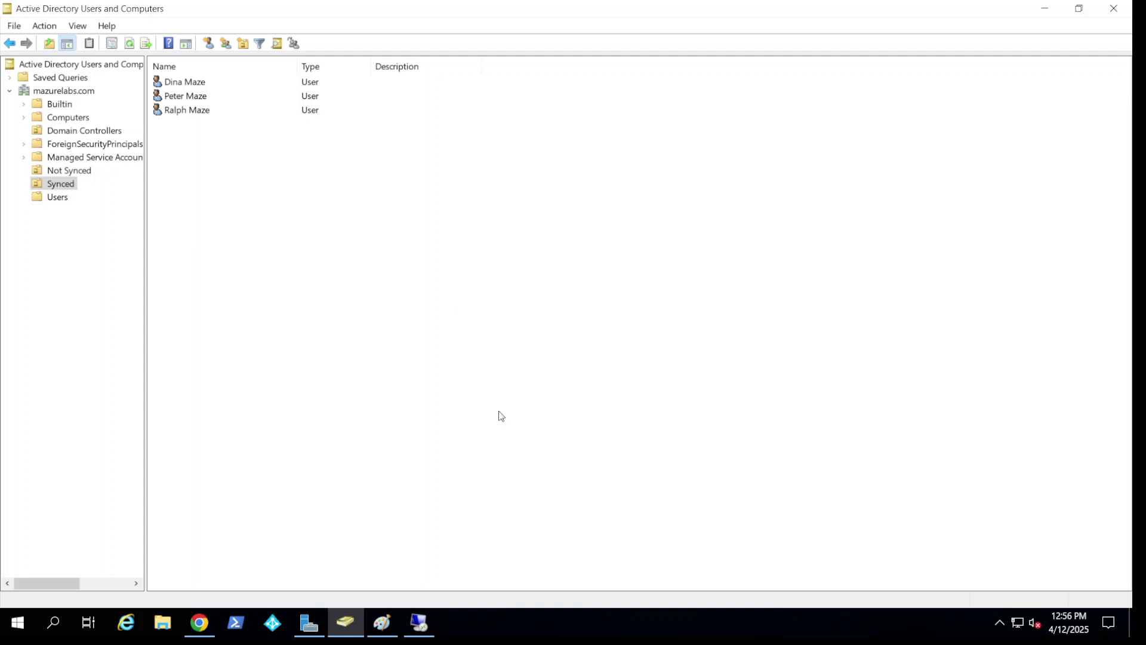
pyautogui.click(420, 623)
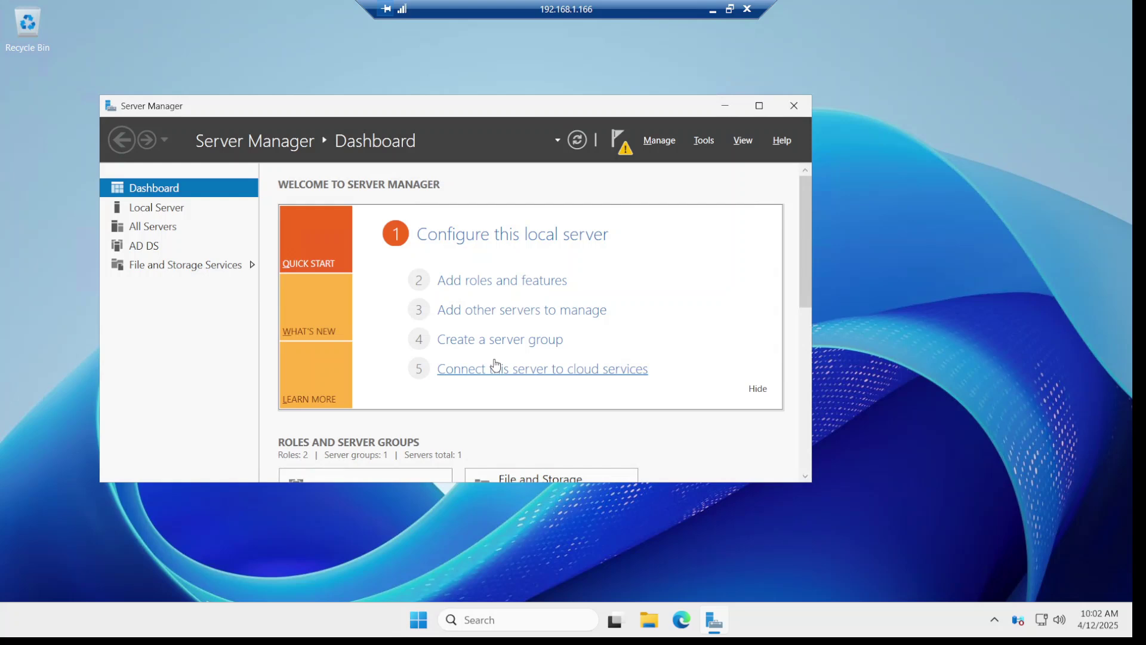
# Start promoting DC-2025 to a domain controller and read the unsupported forest functional level error.
pyautogui.click(624, 149)
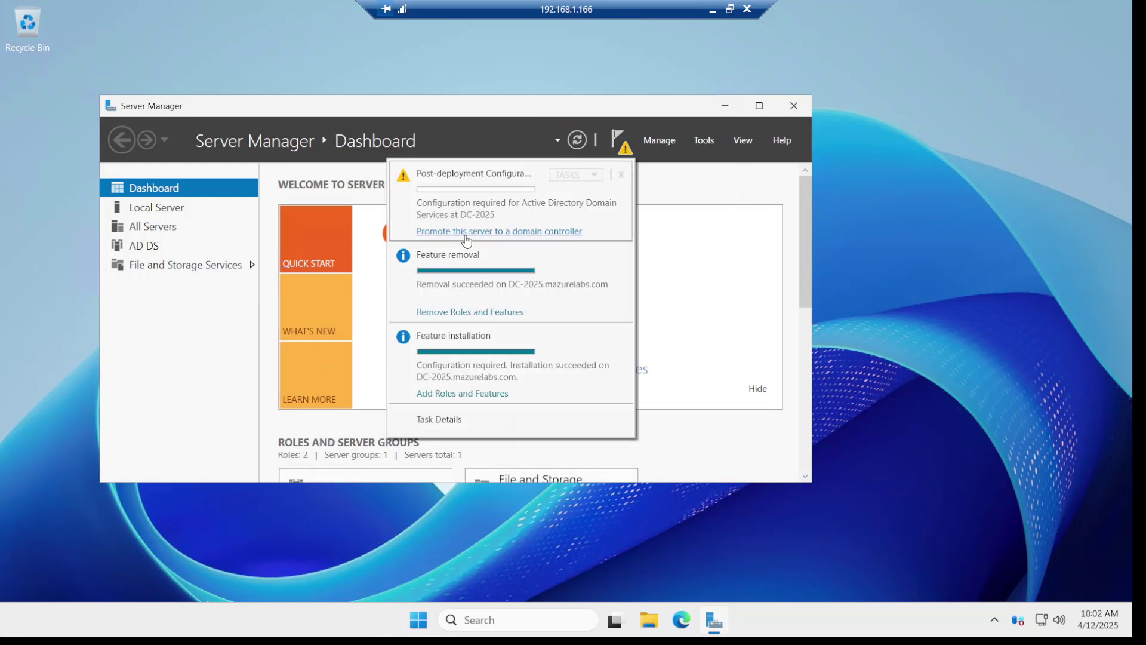
pyautogui.click(498, 241)
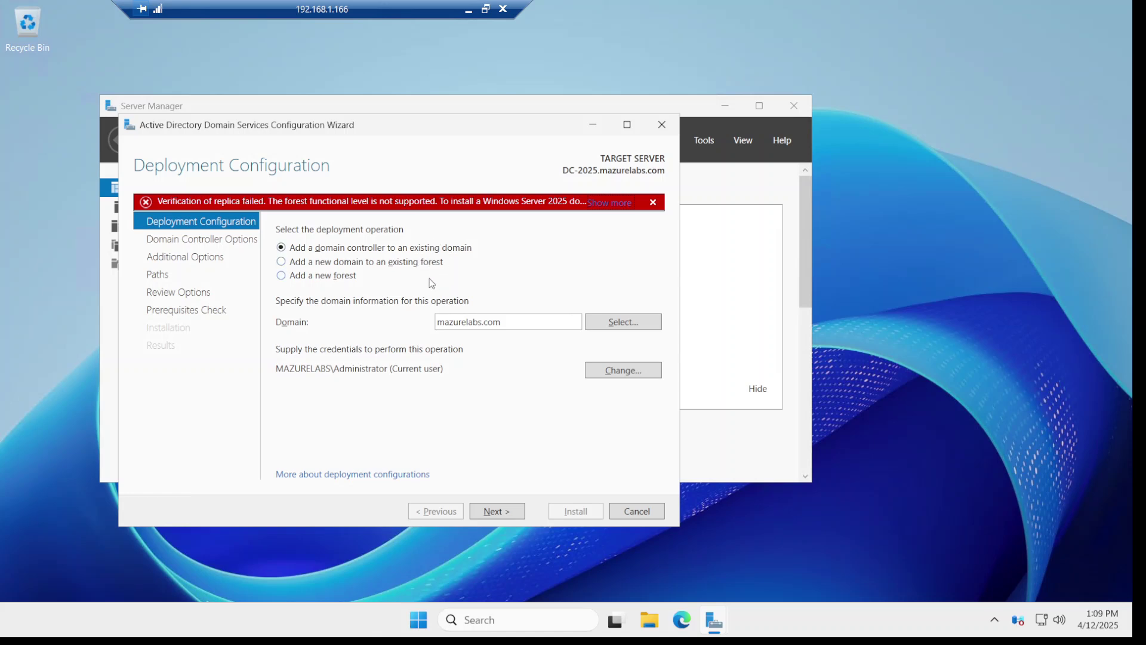
pyautogui.click(609, 204)
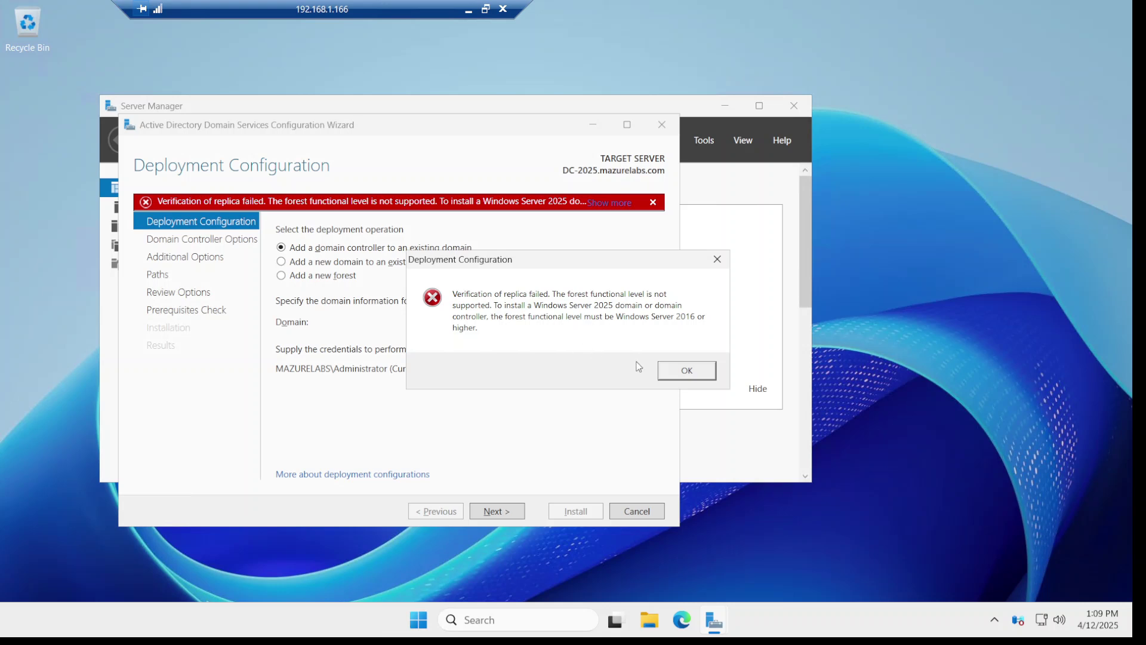
pyautogui.click(685, 373)
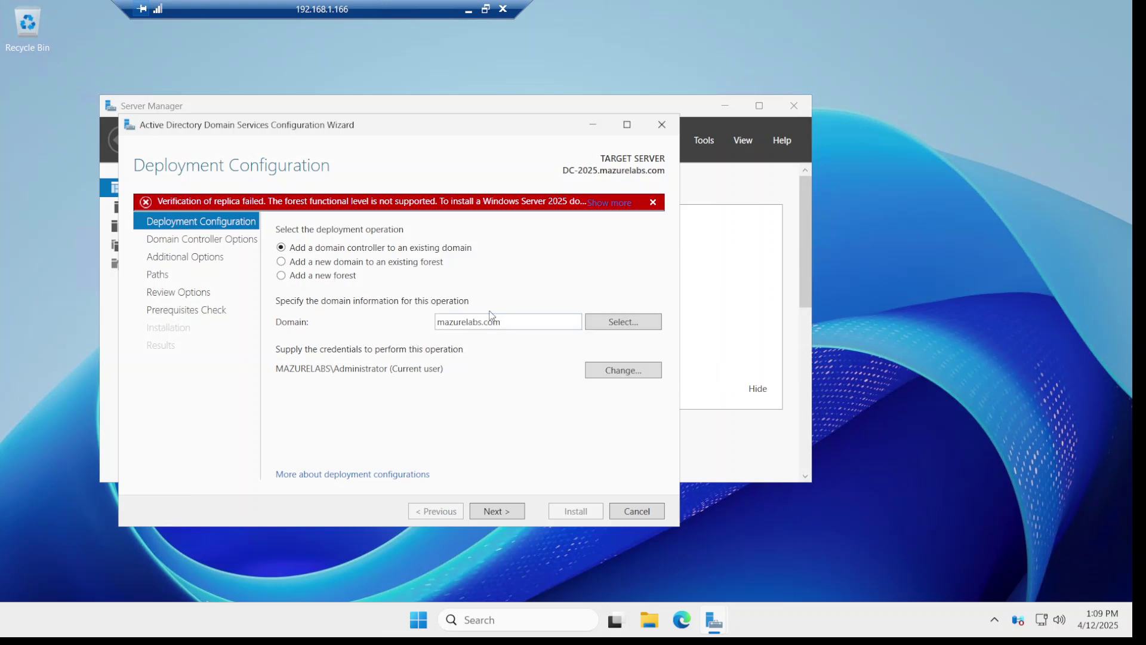
# On DC01, raise the mazurelabs.com forest functional level to Windows Server 2016 in Domains and Trusts.
pyautogui.click(468, 12)
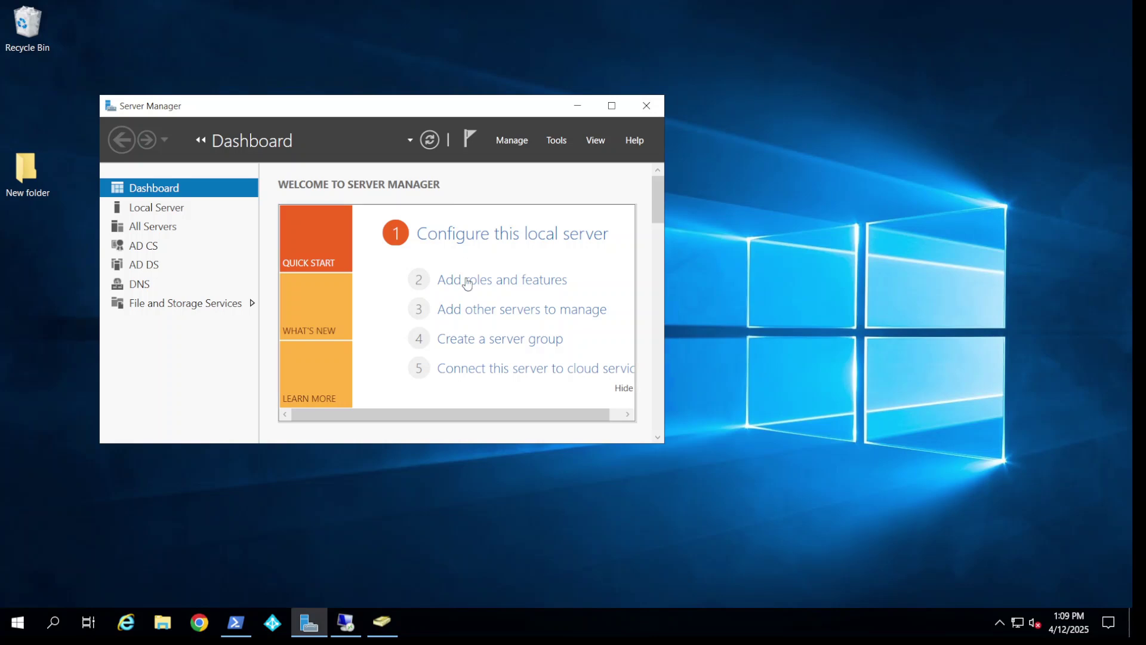
pyautogui.click(558, 141)
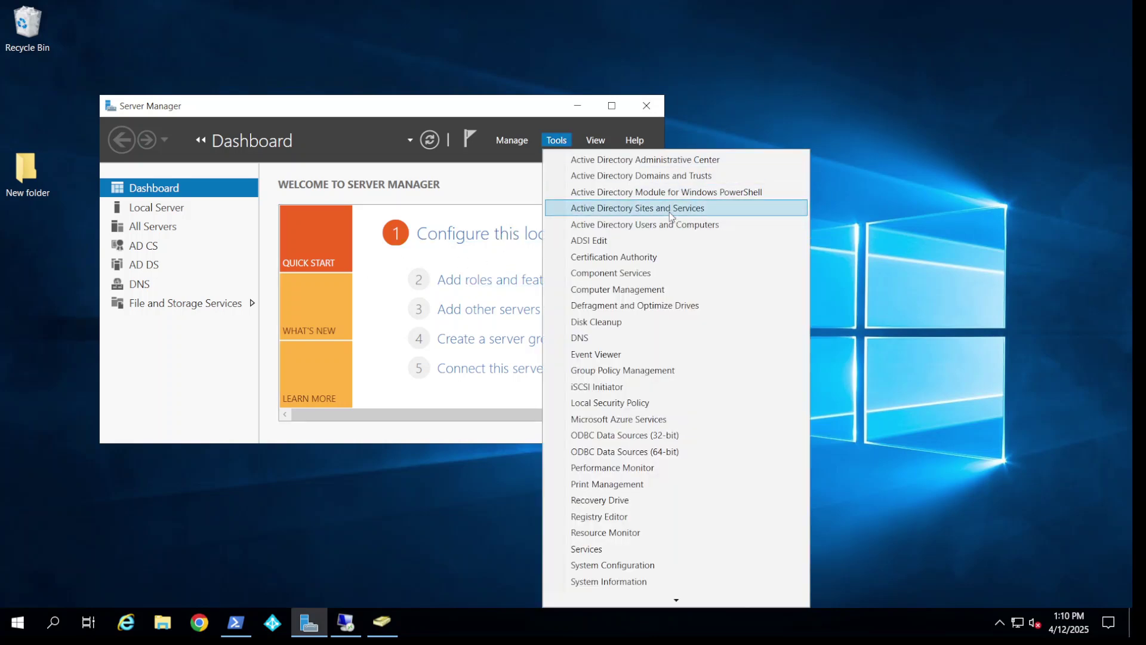
pyautogui.click(651, 175)
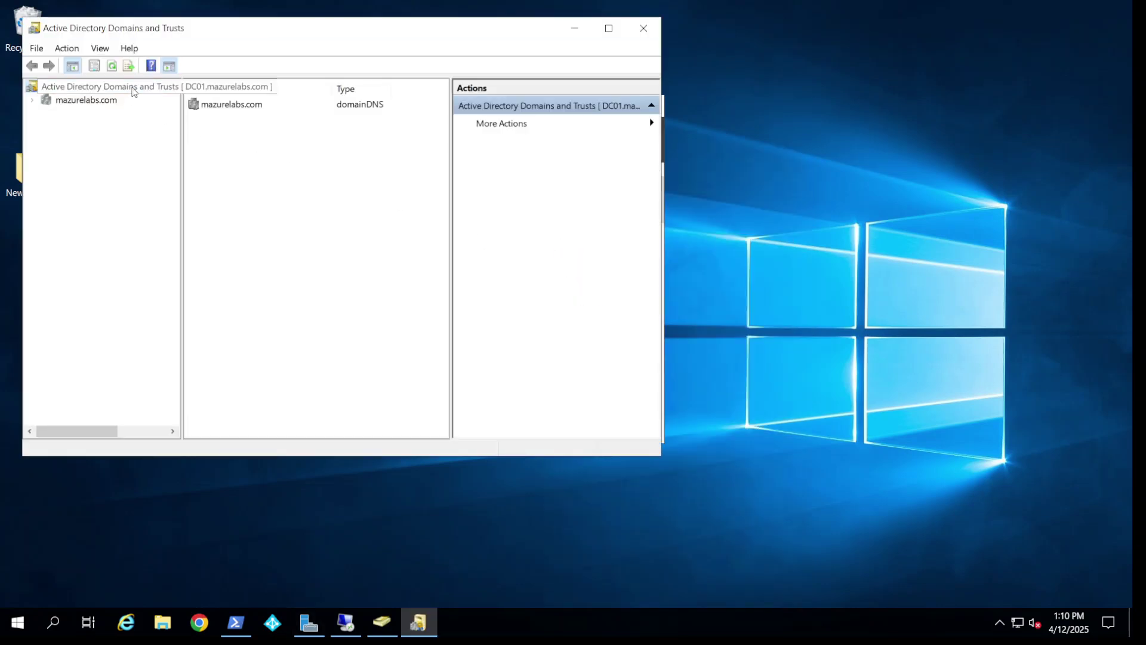
pyautogui.rightClick(133, 88)
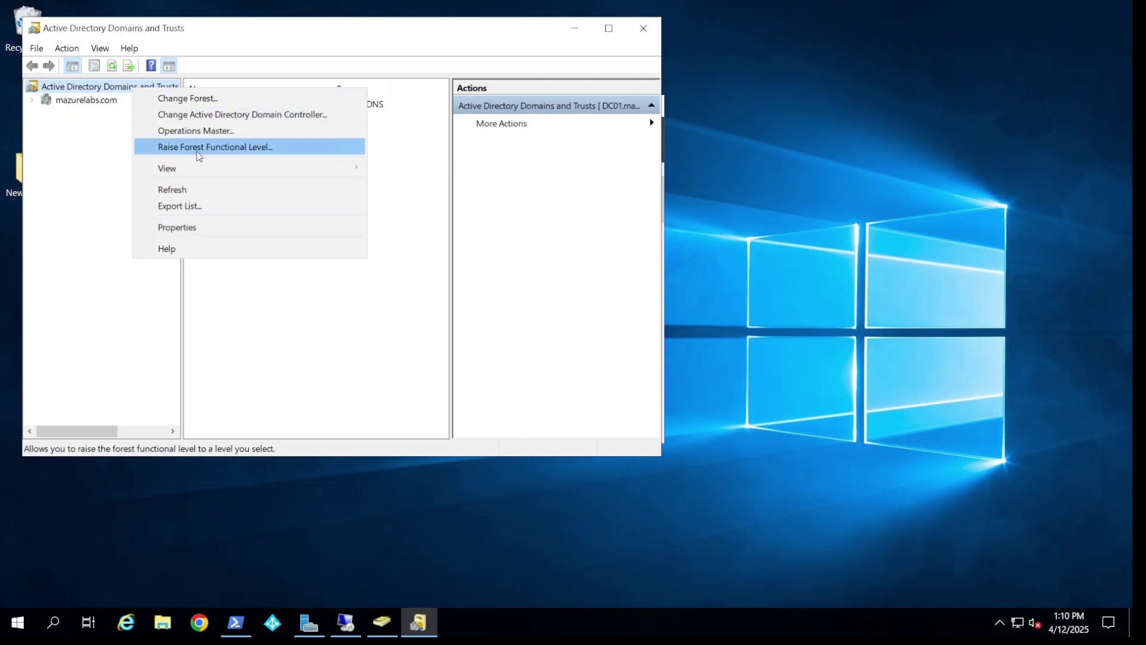
pyautogui.click(246, 150)
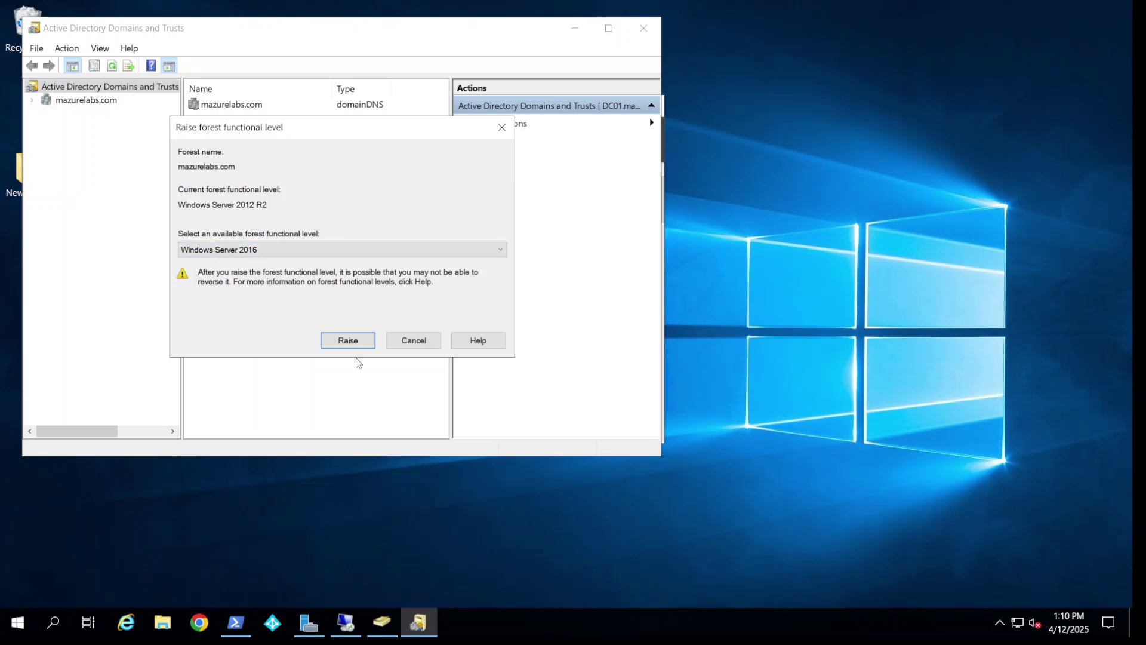
pyautogui.click(350, 340)
pyautogui.click(397, 285)
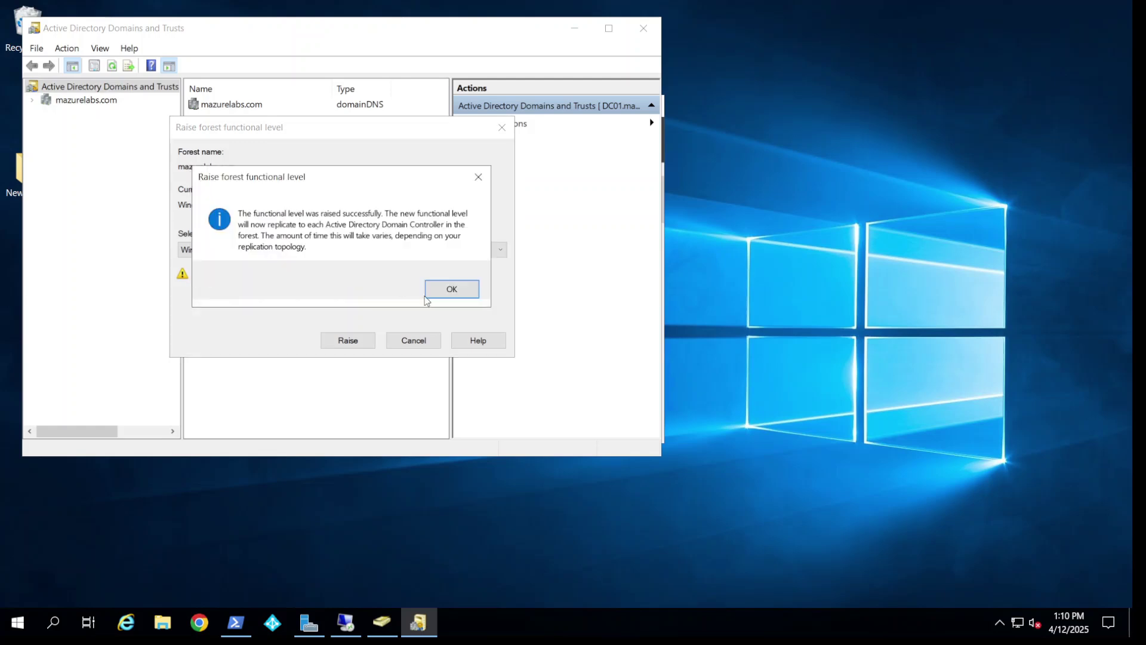
pyautogui.click(460, 286)
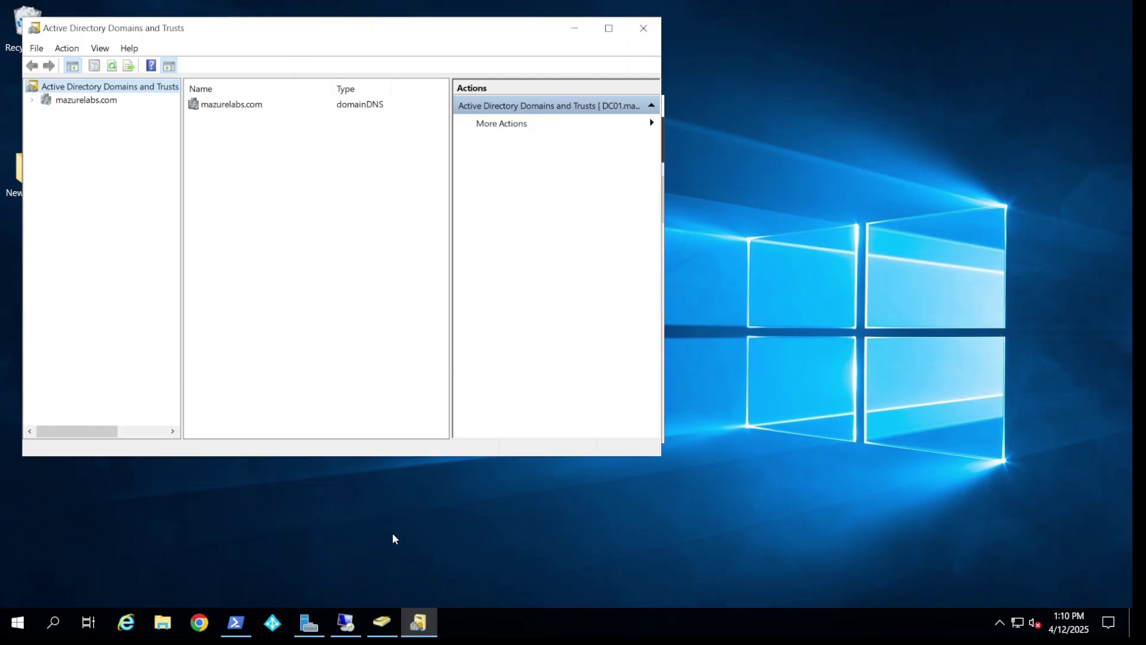
# Retry the wizard on DC-2025, accepting default DC options, DNS and paths through to Review Options.
pyautogui.click(358, 624)
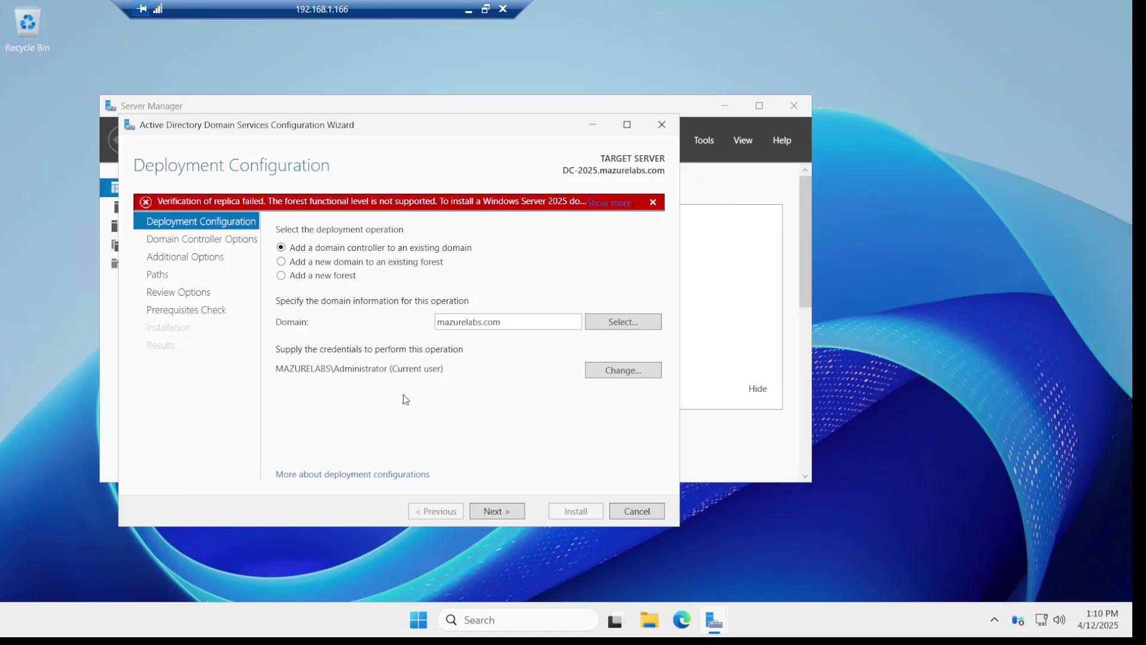
pyautogui.click(506, 514)
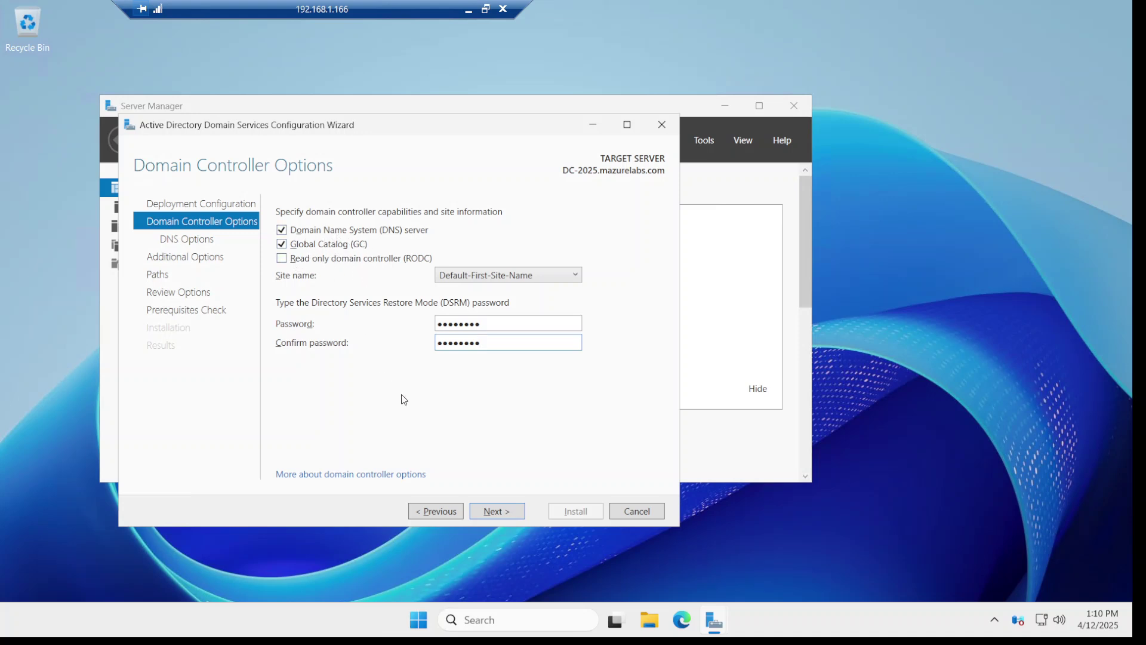
pyautogui.click(503, 507)
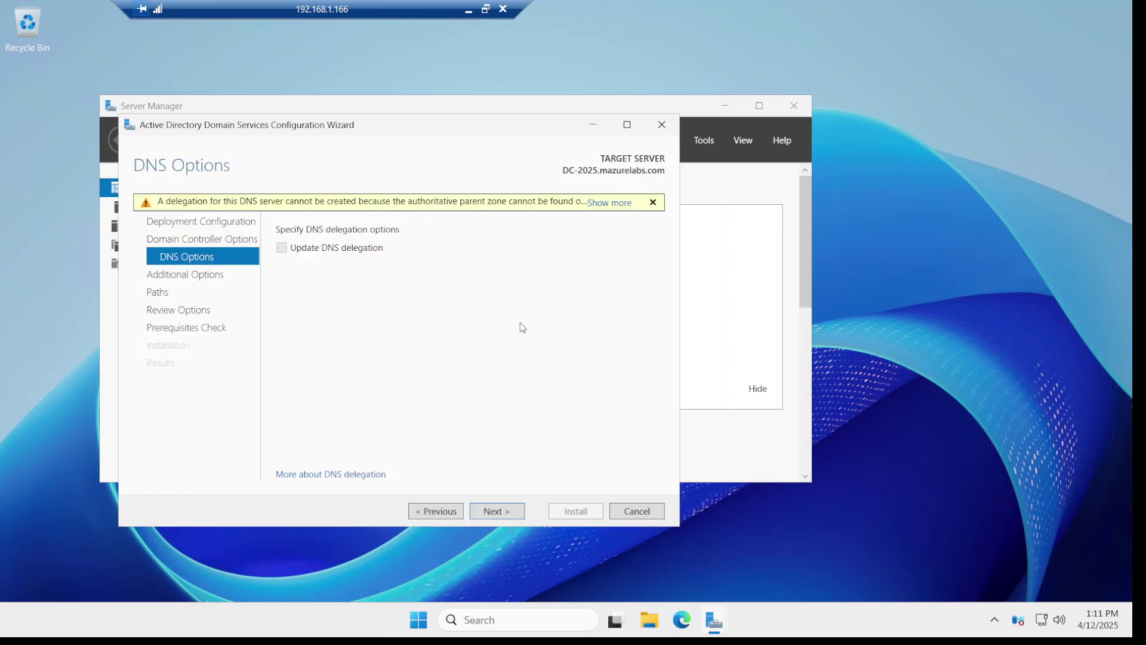
pyautogui.click(503, 516)
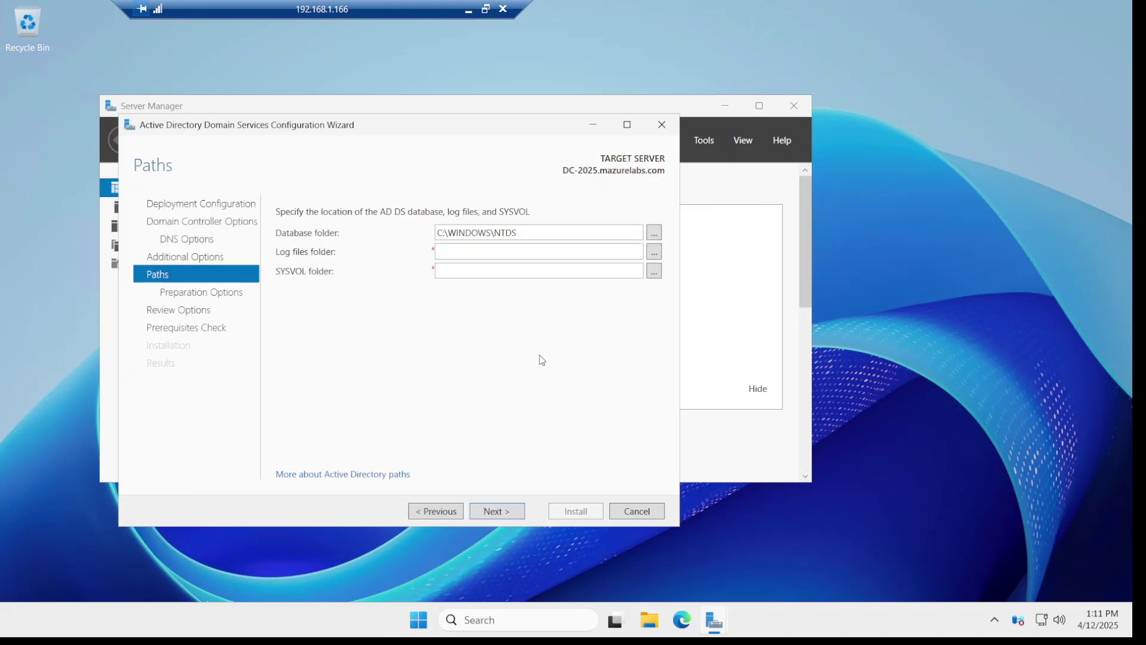
pyautogui.click(500, 514)
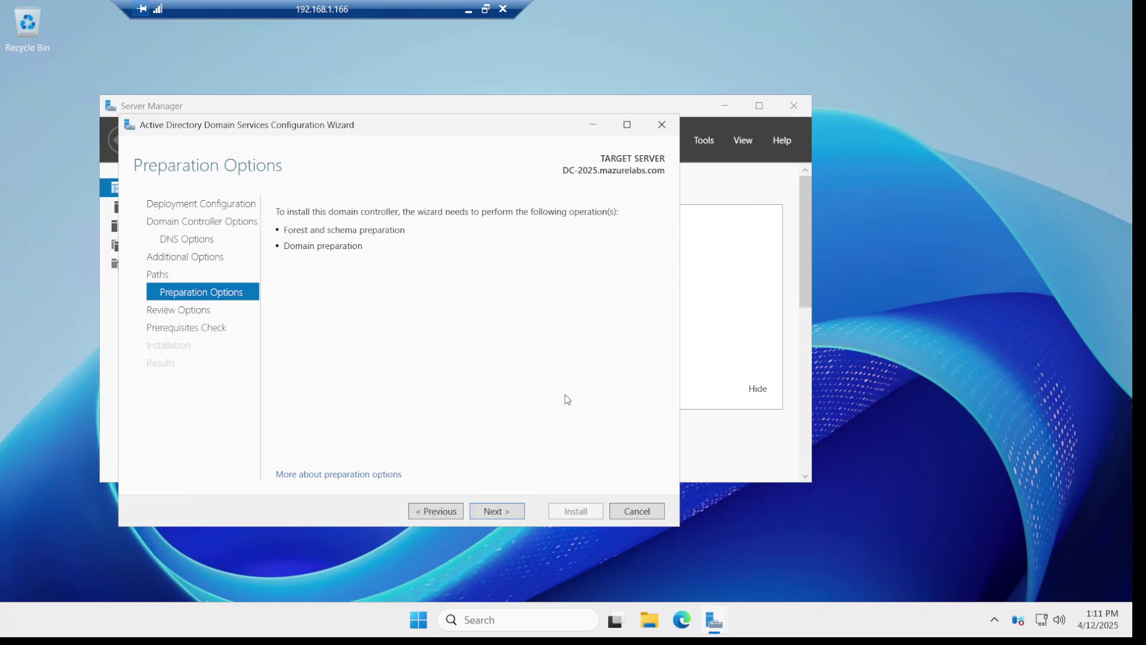
pyautogui.click(510, 512)
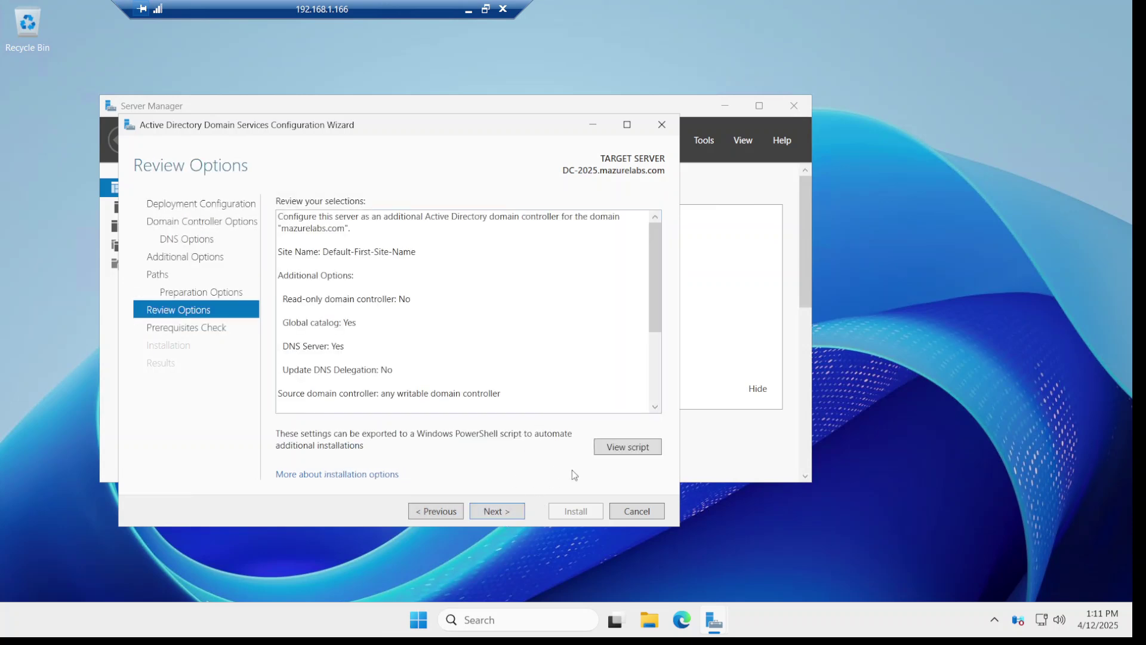
# Pass the prerequisites check, install the domain controller, and close the sign-out notice and wizard.
pyautogui.click(501, 511)
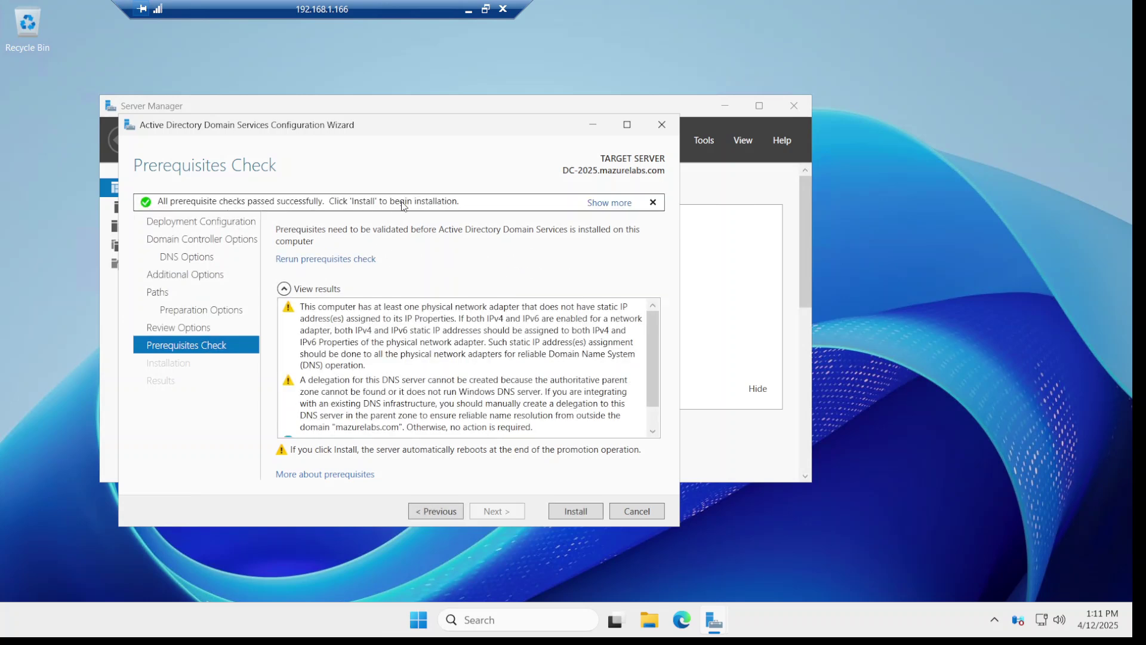
pyautogui.click(581, 516)
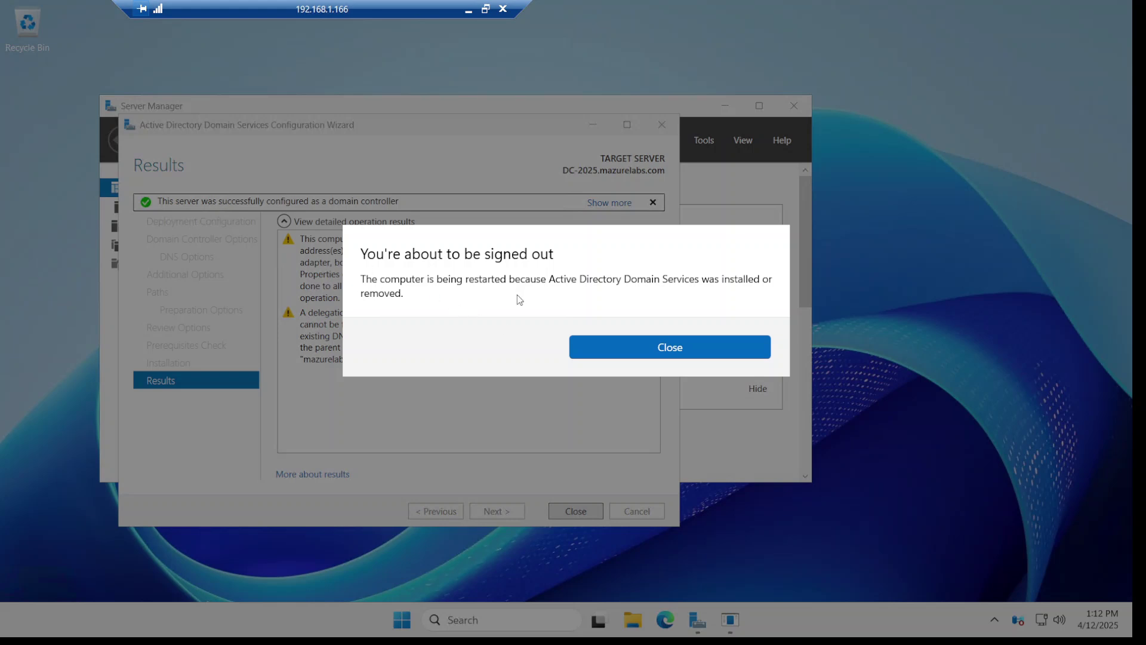
pyautogui.click(653, 348)
pyautogui.click(577, 514)
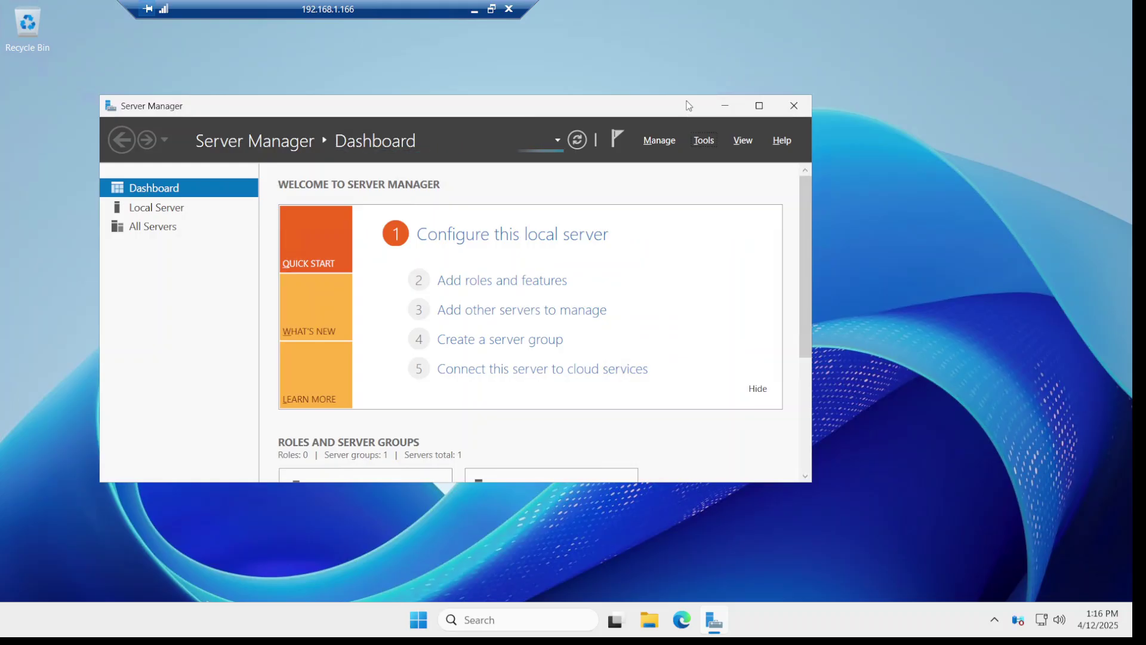
# On DC-2025, open Active Directory Users and Computers and review mazurelabs.com's Domain Controllers, Synced and Not Synced OUs.
pyautogui.click(702, 142)
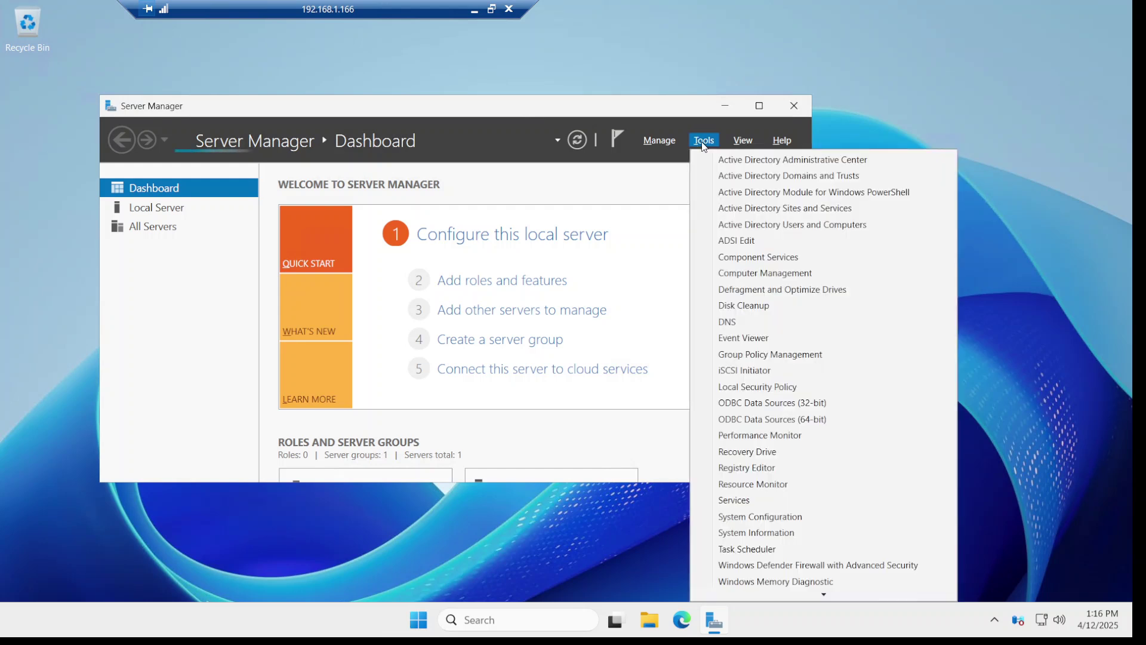
pyautogui.click(828, 228)
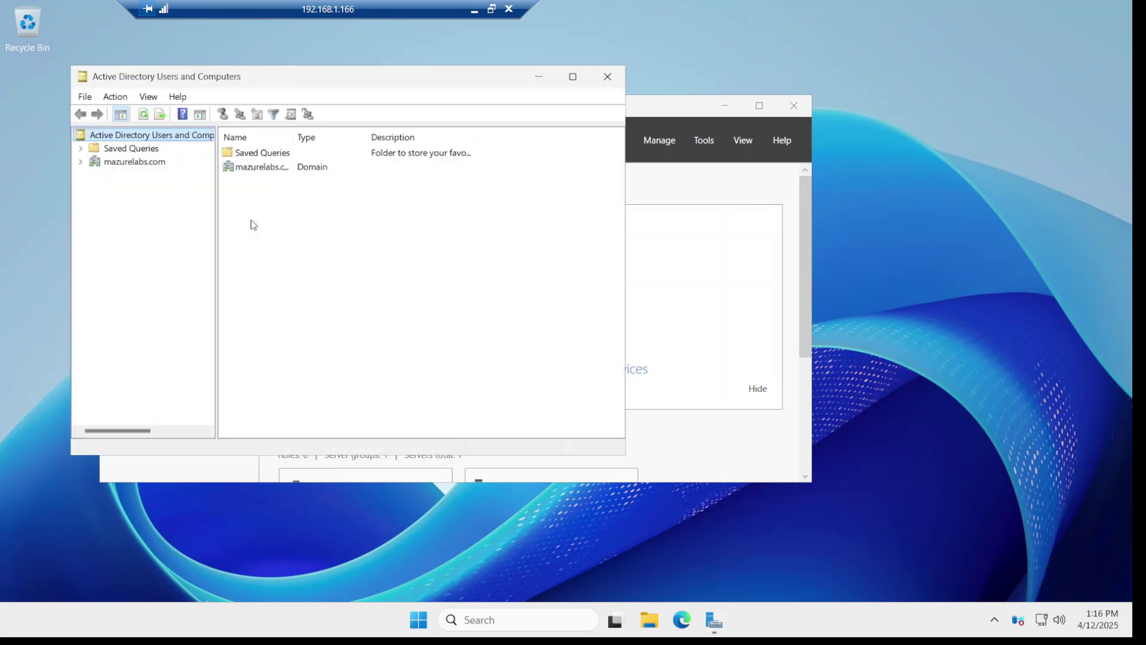
pyautogui.click(81, 162)
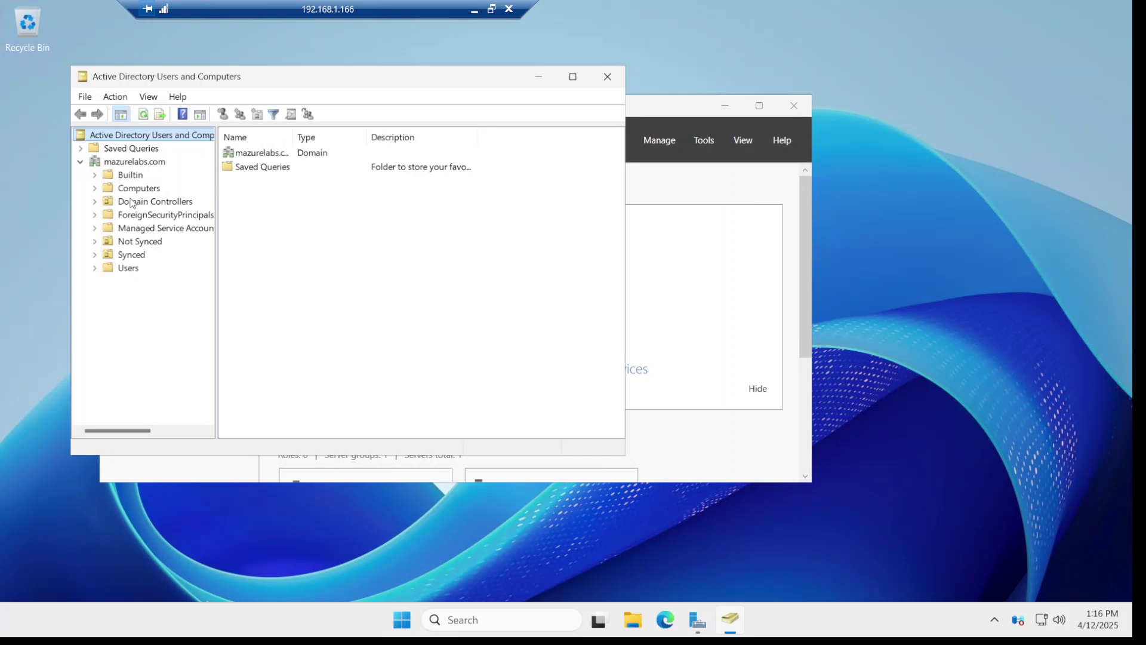
pyautogui.click(134, 202)
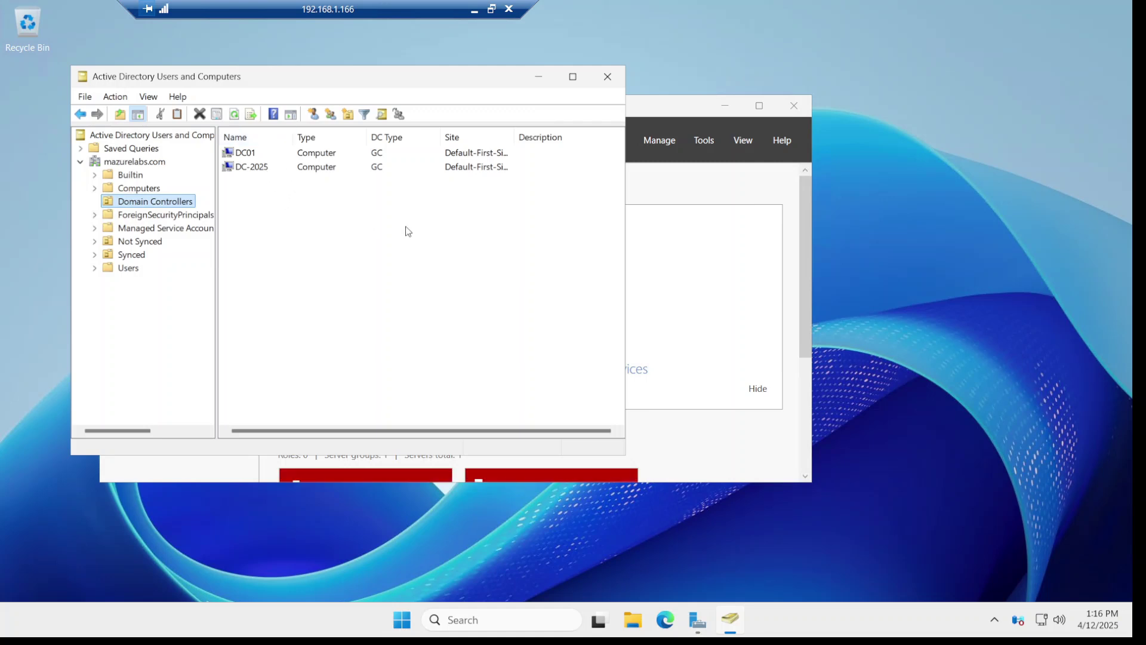
pyautogui.click(132, 255)
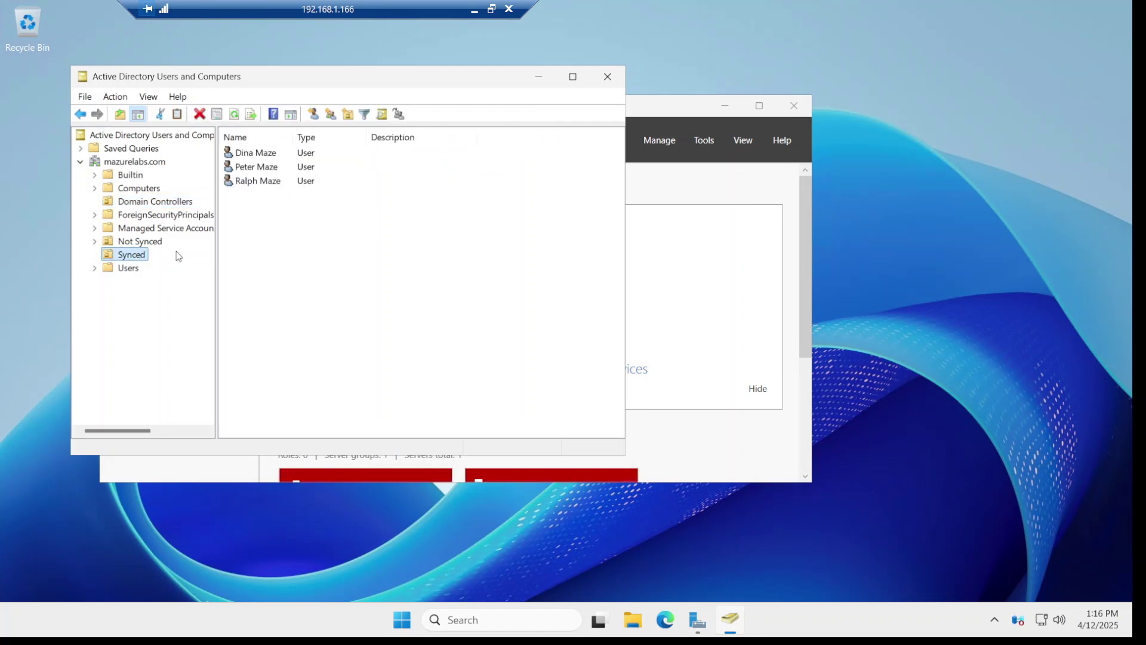
pyautogui.click(141, 241)
# Return to DC01's Active Directory Users and Computers and view the three users in the Synced OU.
pyautogui.click(475, 8)
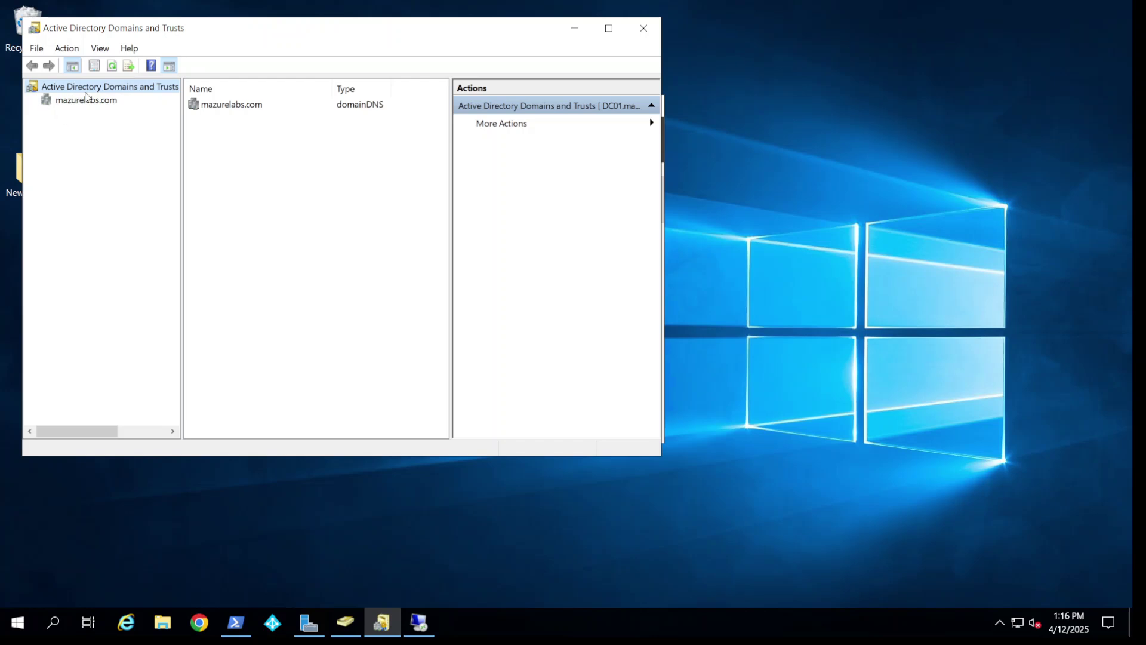
pyautogui.click(346, 623)
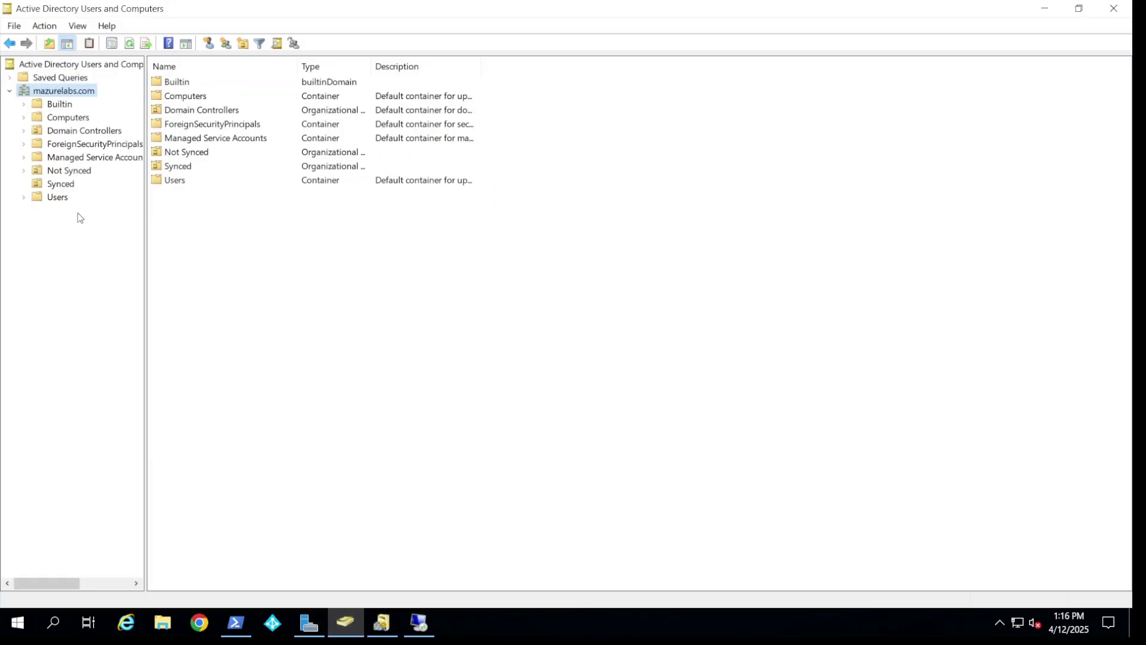
pyautogui.click(67, 184)
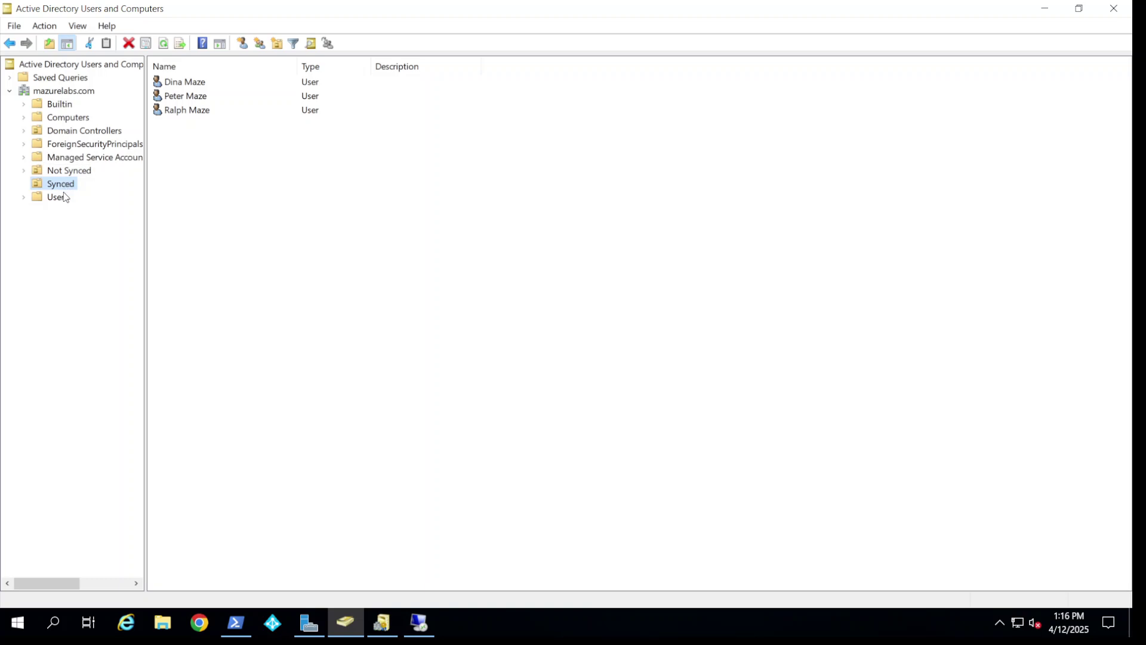